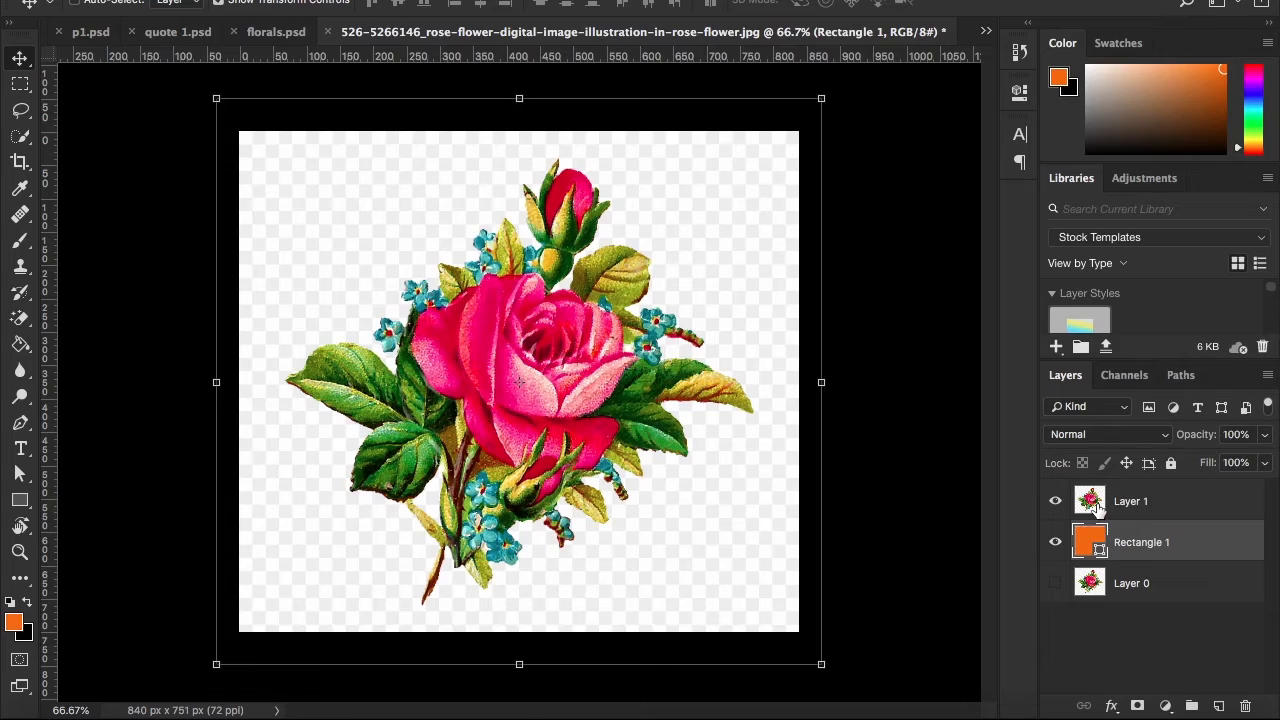
Make Layer 1 active and choose the standard Pen Tool for tracing the lower stem
click(443, 472)
scroll(442, 472, down, 4)
click(441, 473)
click(441, 474)
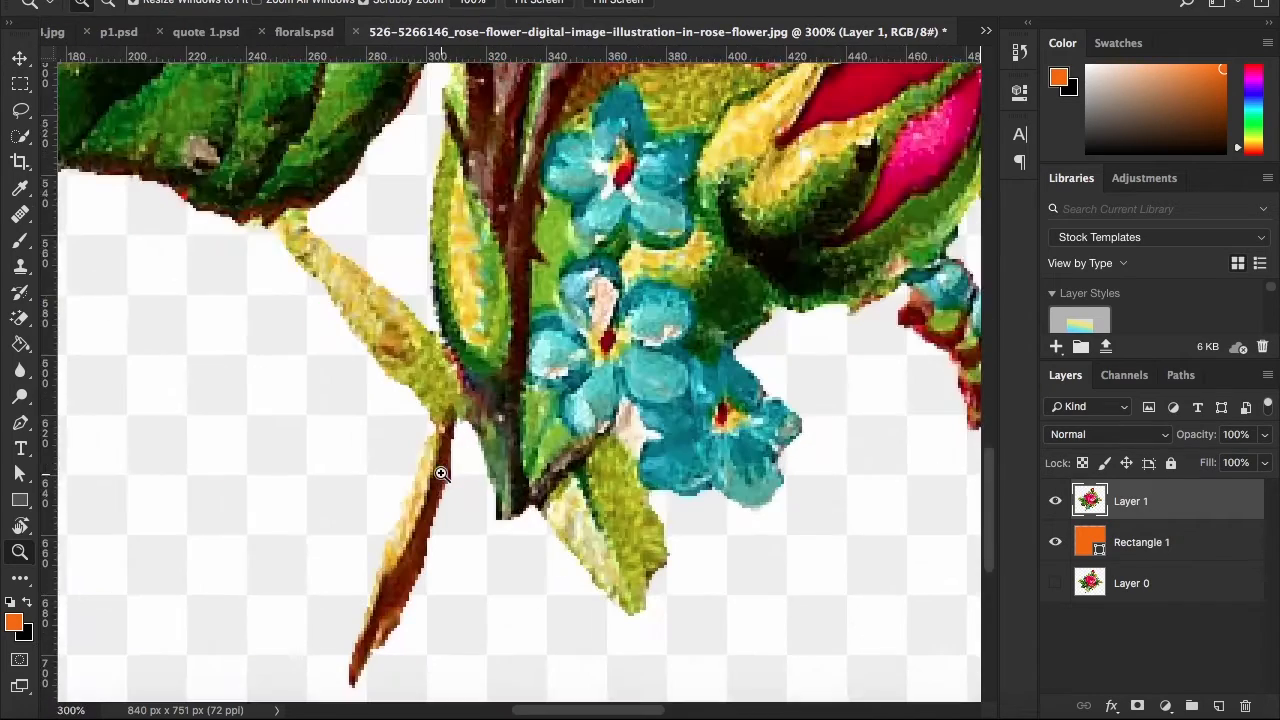
drag(441, 473, 437, 441)
key(p)
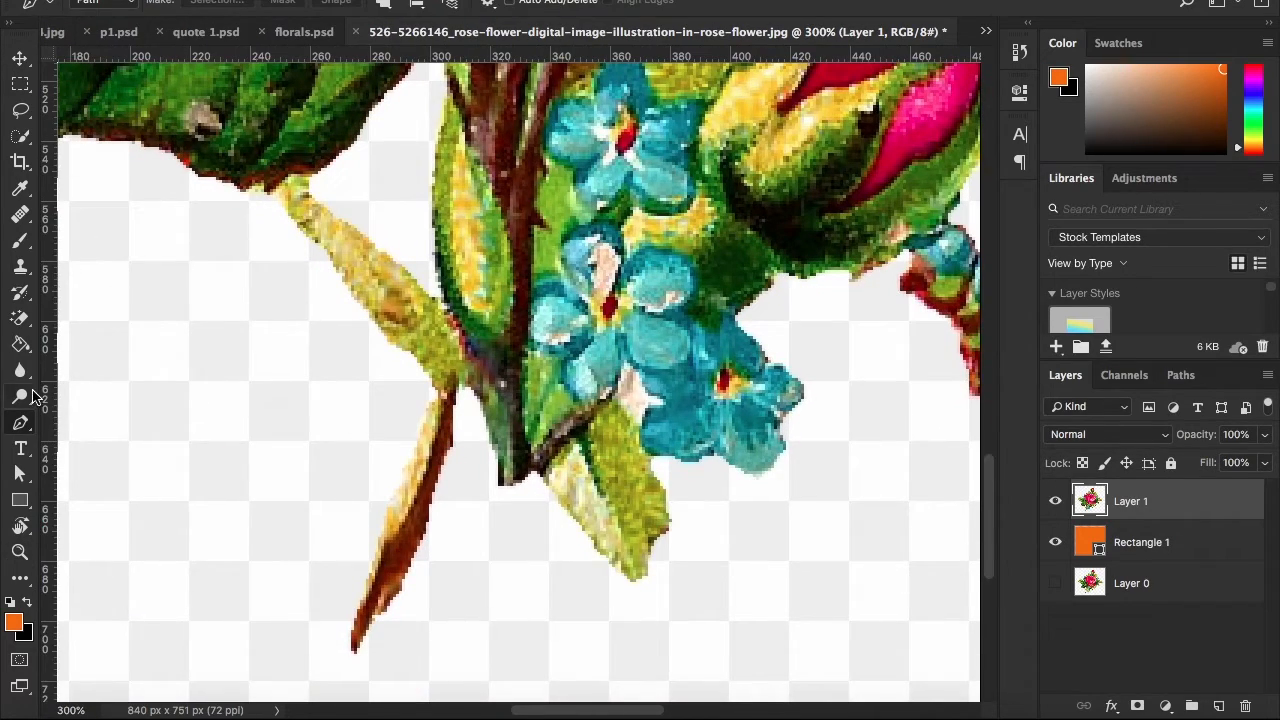
right_click(28, 423)
click(68, 427)
right_click(31, 427)
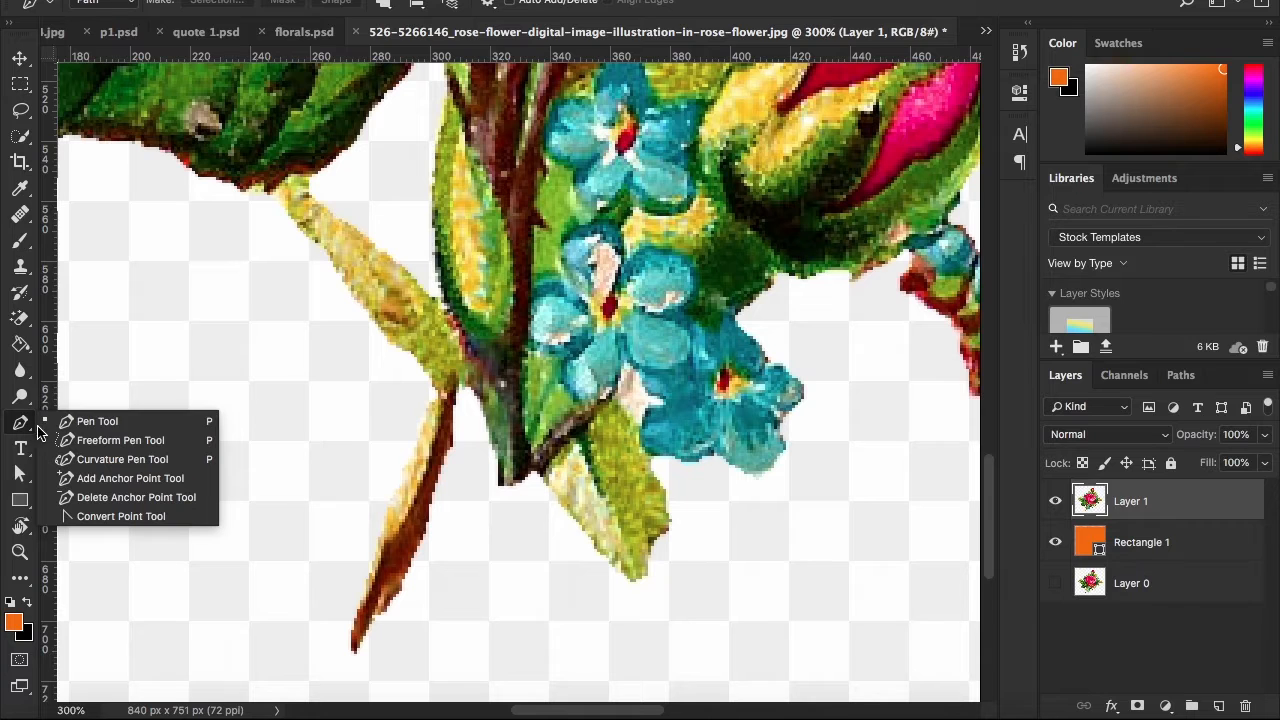
click(113, 427)
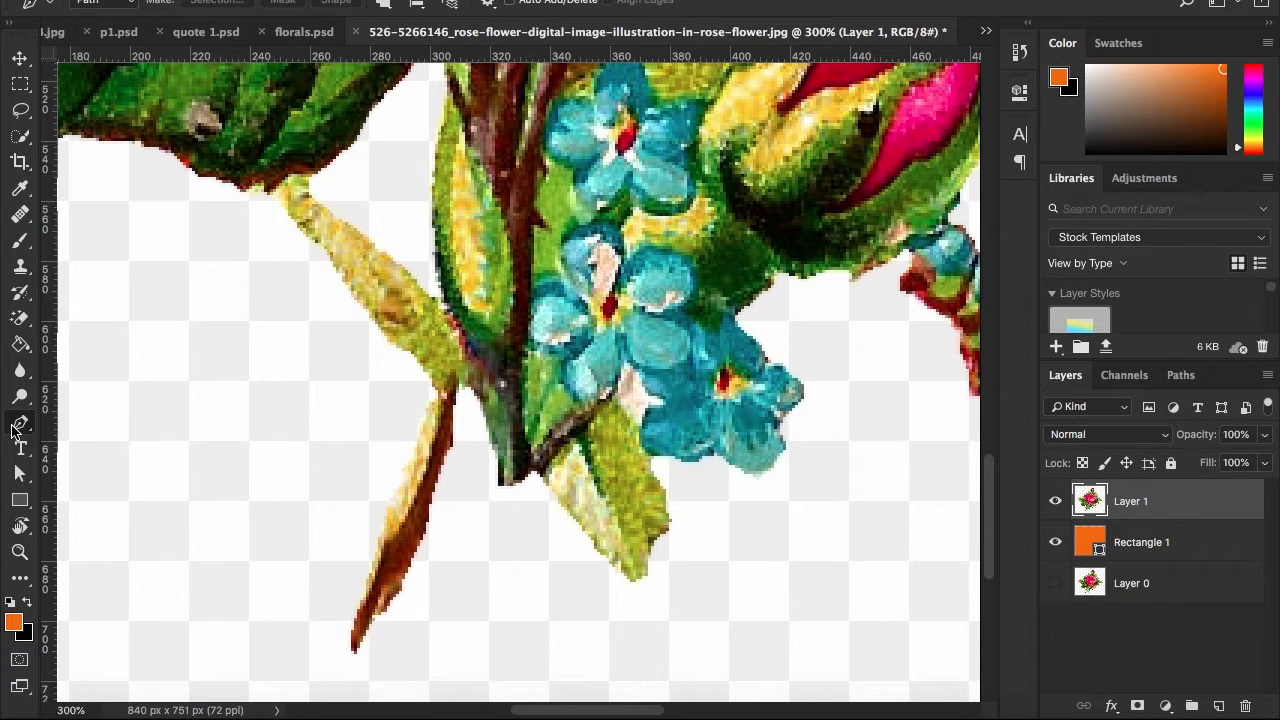
drag(314, 508, 248, 454)
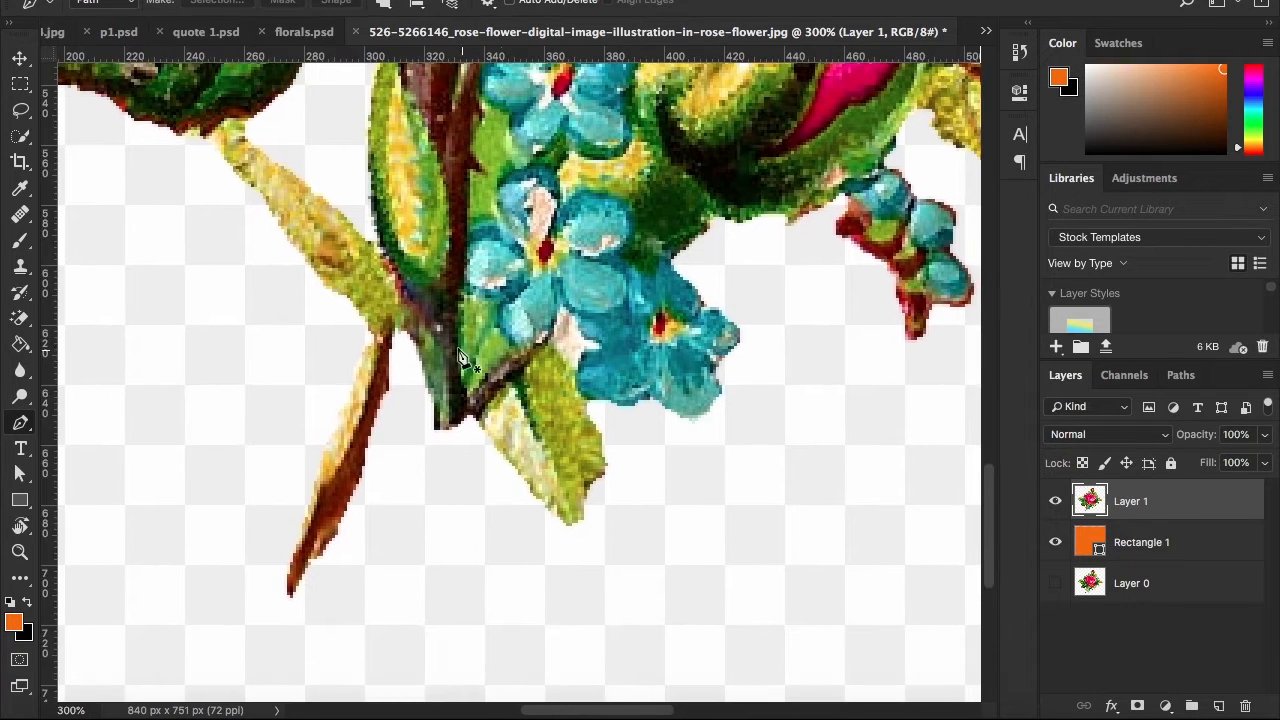
Start a pen path at the base of the yellow stem and trace its outer edge up to the lower-left green leaf
key(z)
click(389, 340)
click(389, 342)
key(p)
click(391, 344)
drag(339, 317, 334, 313)
drag(322, 301, 465, 416)
drag(418, 381, 396, 386)
key(super+z)
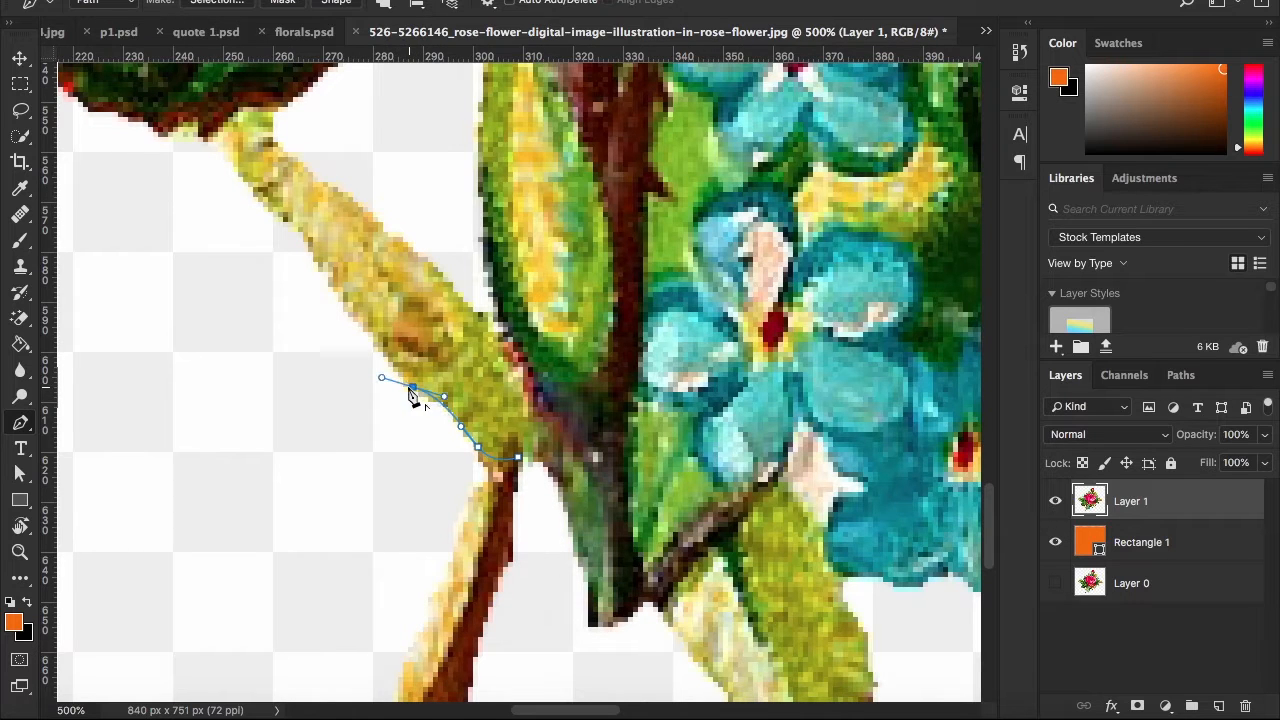
drag(332, 282, 317, 257)
drag(317, 257, 459, 454)
drag(383, 363, 560, 506)
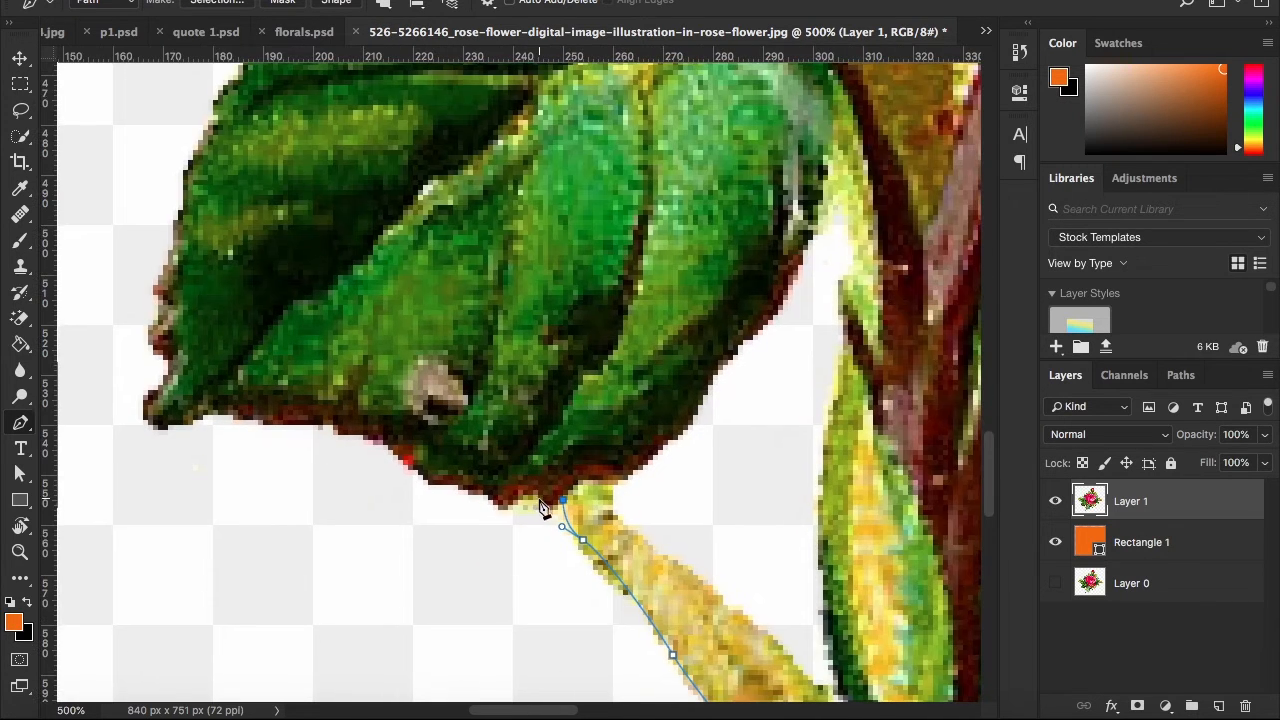
Continue the path along the lower edge of the bottom-left leaf and around its pointed tip
drag(441, 474, 456, 495)
click(556, 531)
drag(367, 494, 423, 530)
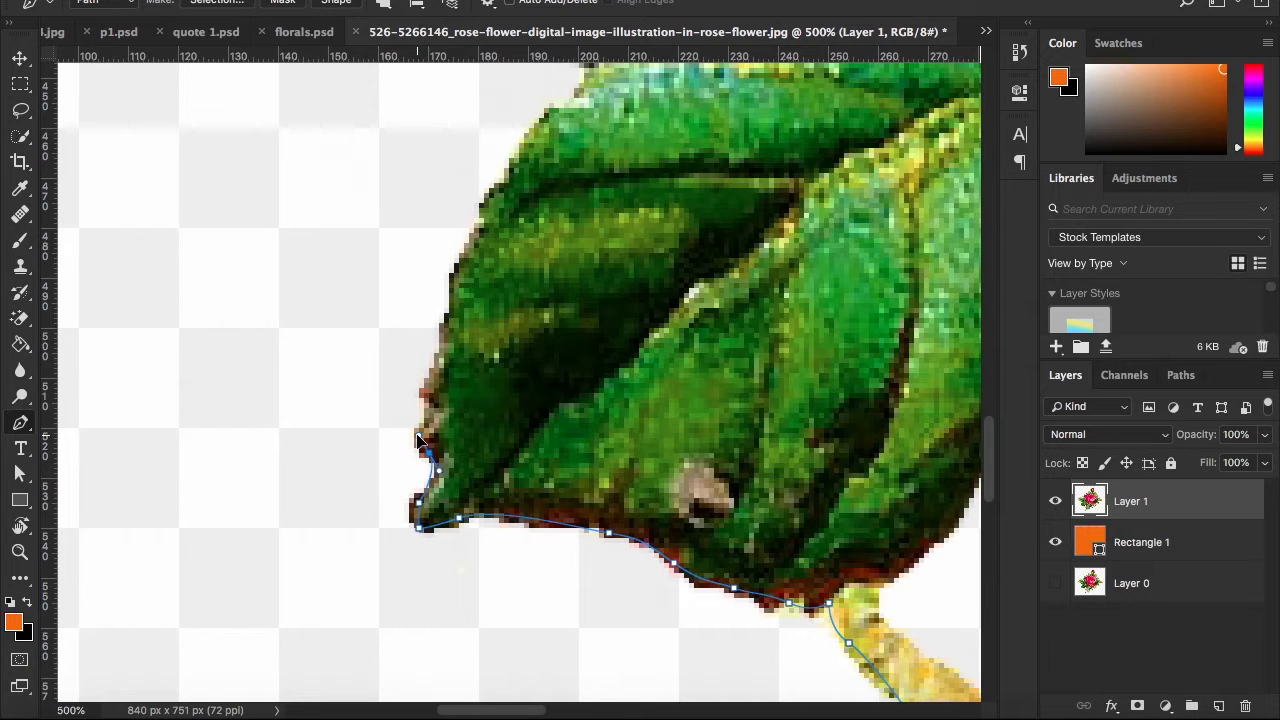
drag(427, 438, 429, 482)
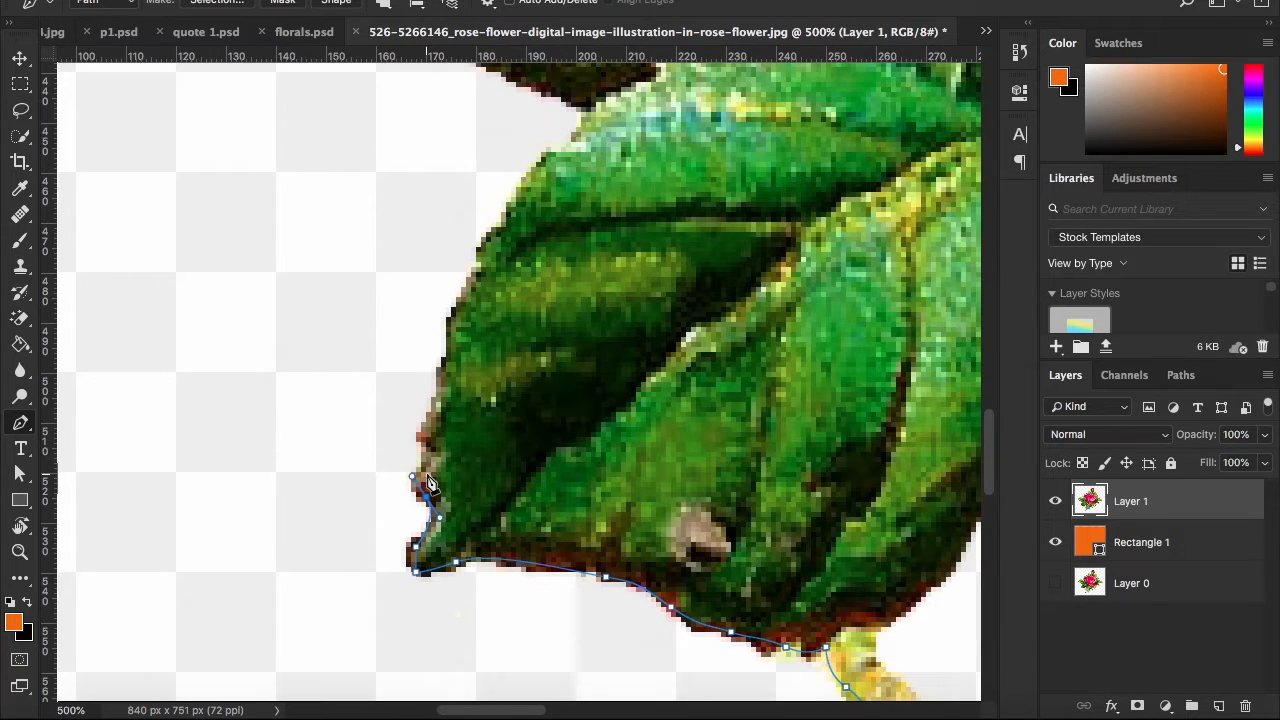
drag(478, 411, 473, 403)
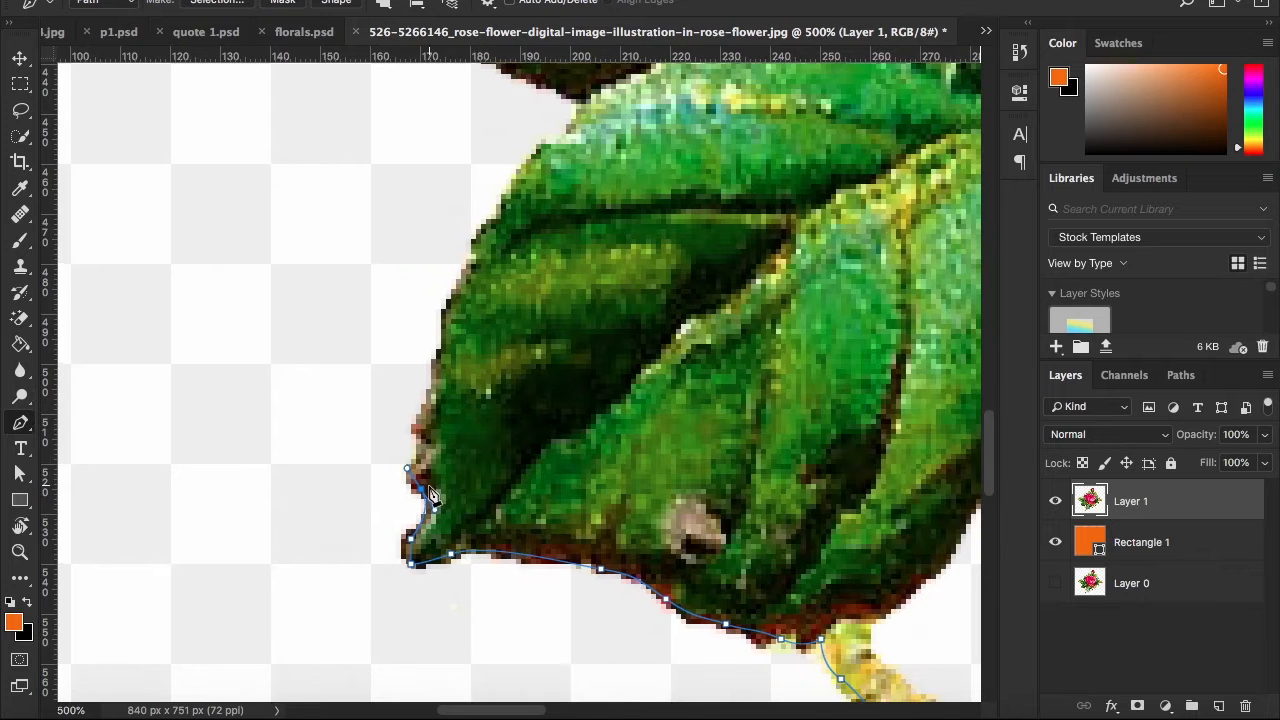
Trace the outer edge of the bottom-left leaf from its tip up to the junction with the large left leaf
drag(422, 451, 438, 402)
drag(438, 402, 440, 478)
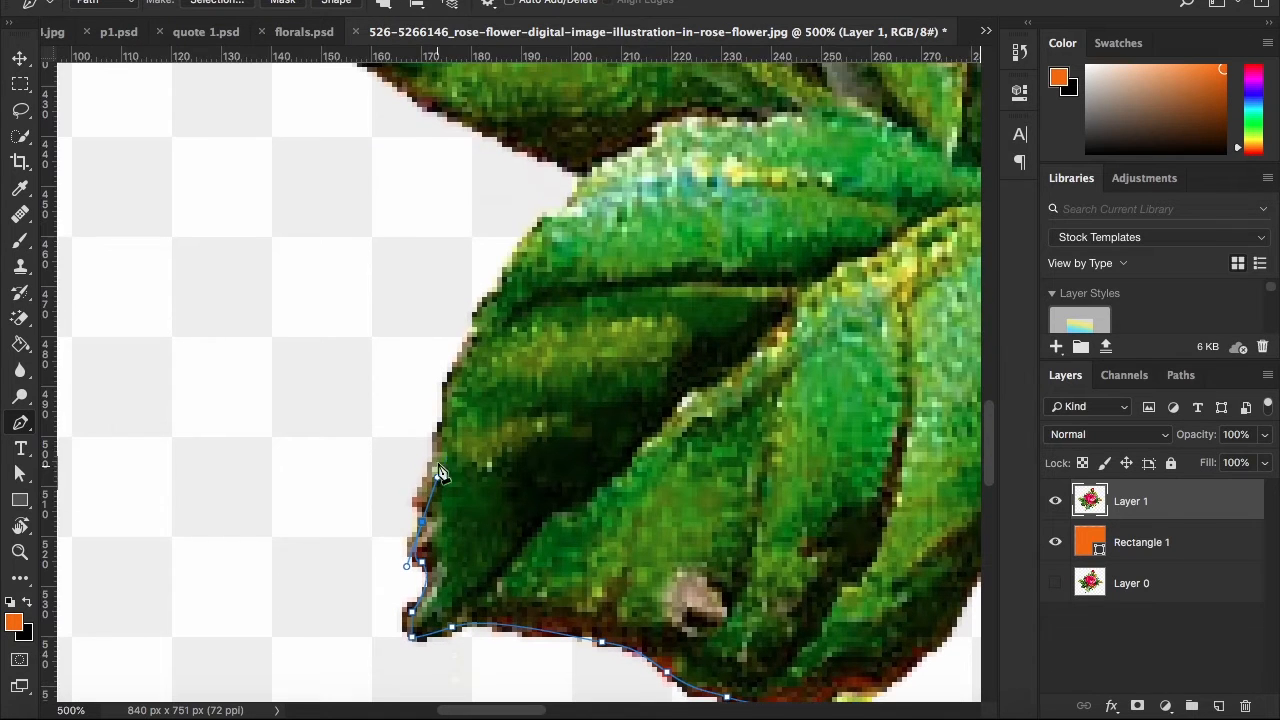
key(ctrl+z)
drag(450, 407, 459, 377)
drag(459, 377, 498, 344)
drag(498, 344, 474, 422)
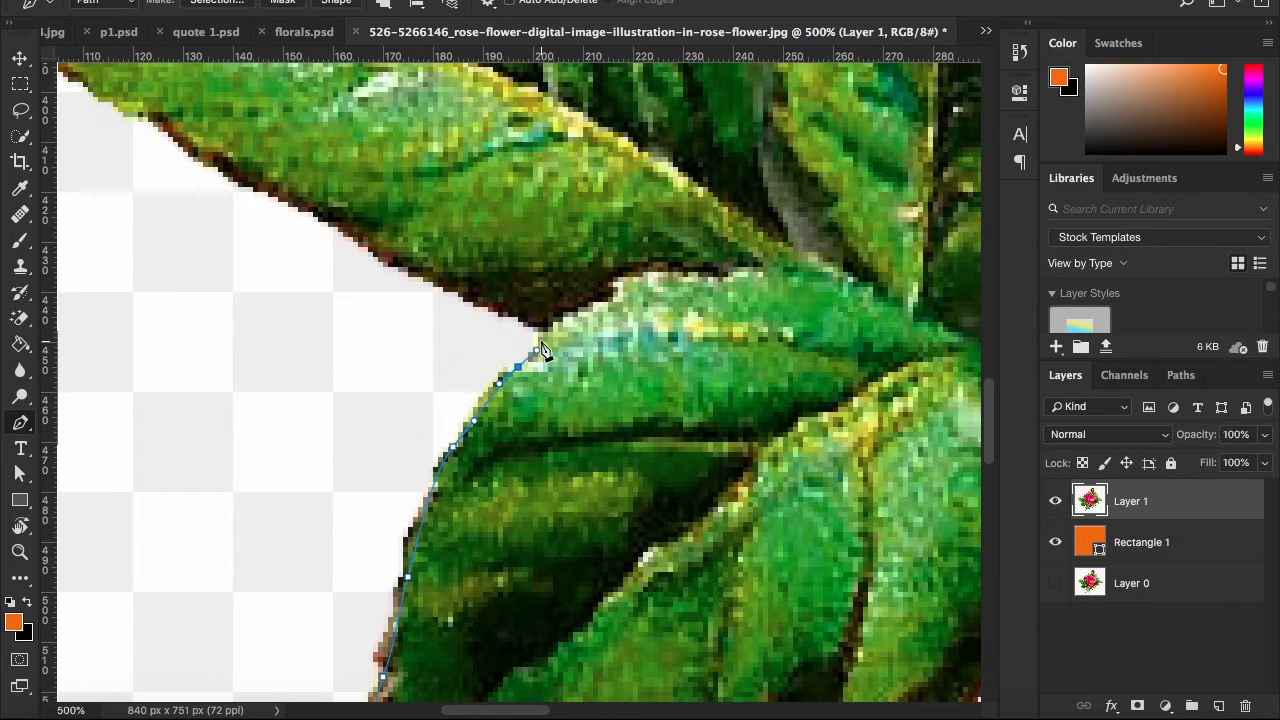
Trace the lower edge of the large left leaf out to its tip, ending on a corner point there
drag(528, 320, 607, 420)
key(ctrl+z)
drag(618, 447, 548, 438)
key(ctrl+r)
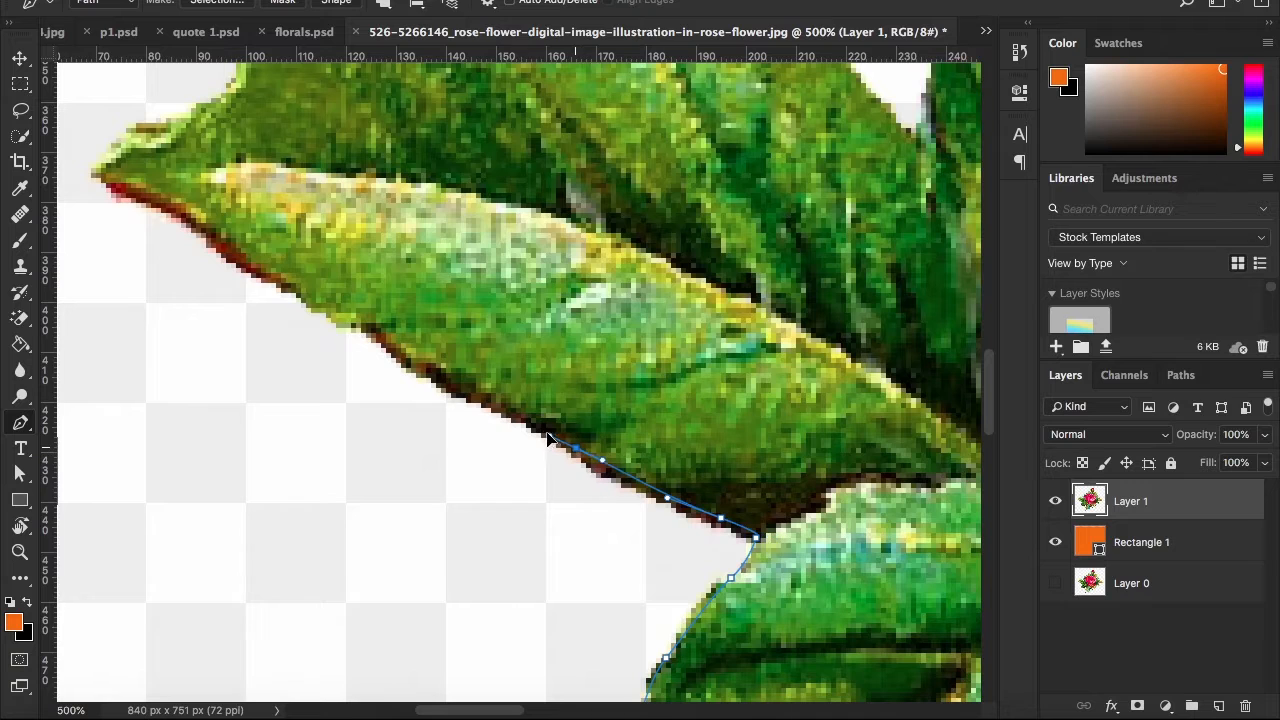
drag(481, 399, 450, 378)
click(372, 340)
key(ctrl+z)
drag(380, 343, 460, 485)
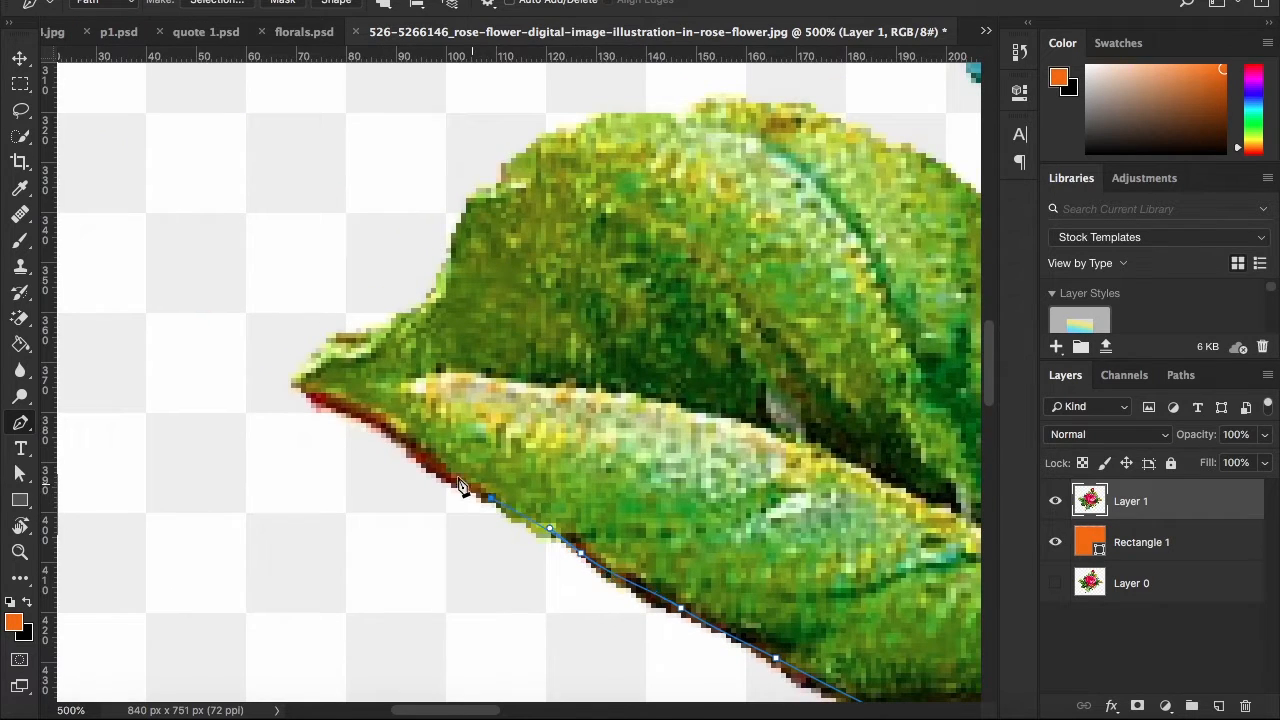
drag(395, 432, 382, 424)
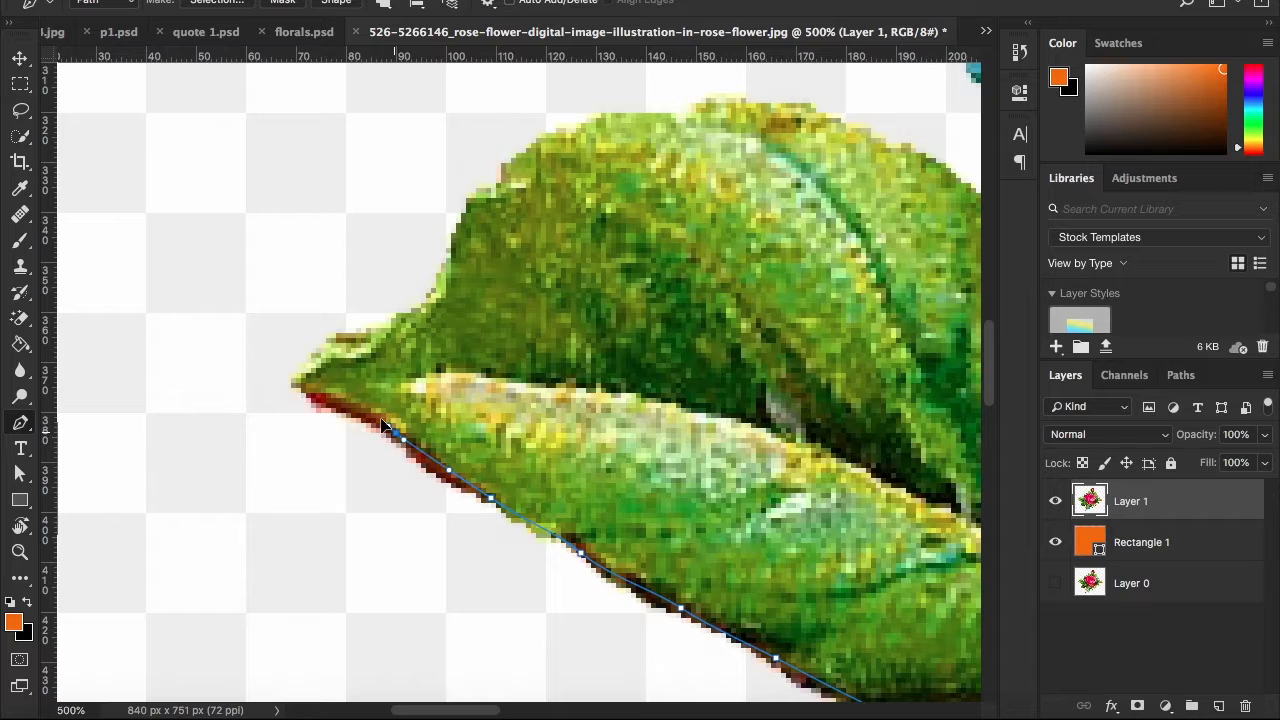
alt+click(299, 386)
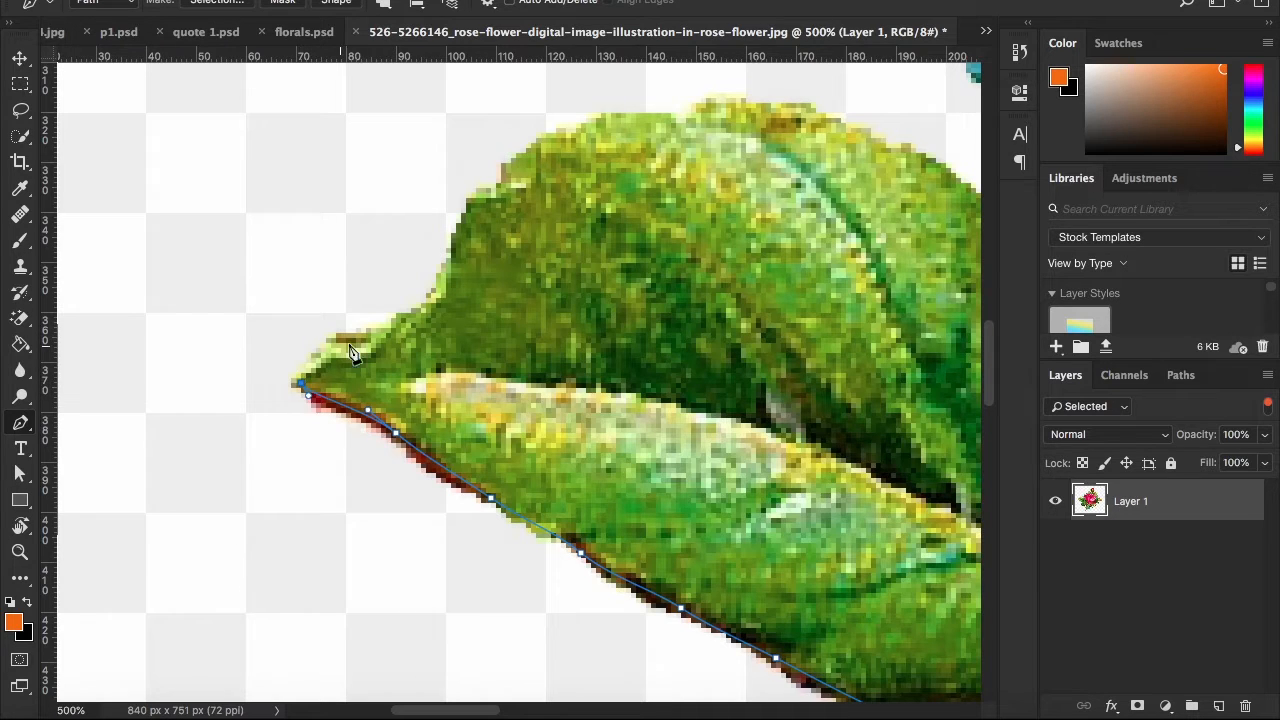
Trace the curved upper edge of the large left leaf to the notch where it meets the dark leaf beside the rose
drag(403, 327, 405, 328)
drag(411, 347, 456, 283)
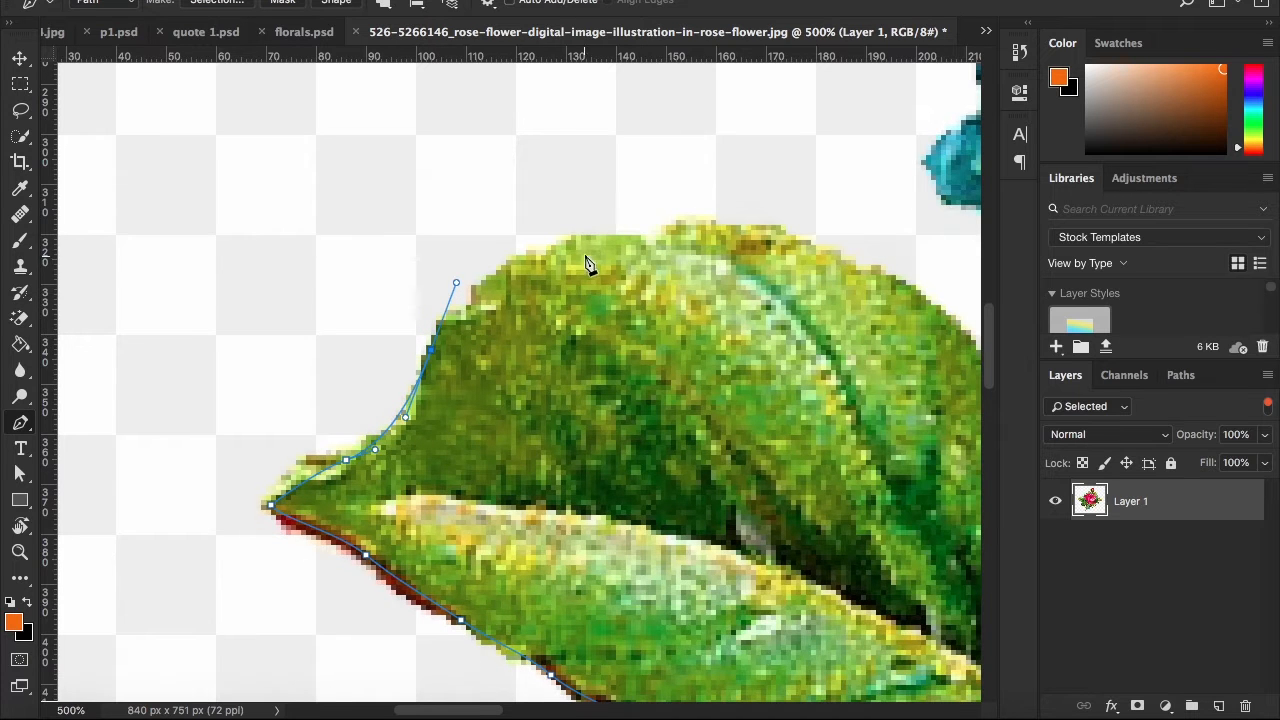
drag(646, 246, 708, 275)
drag(624, 280, 342, 334)
drag(597, 335, 709, 410)
drag(841, 522, 649, 418)
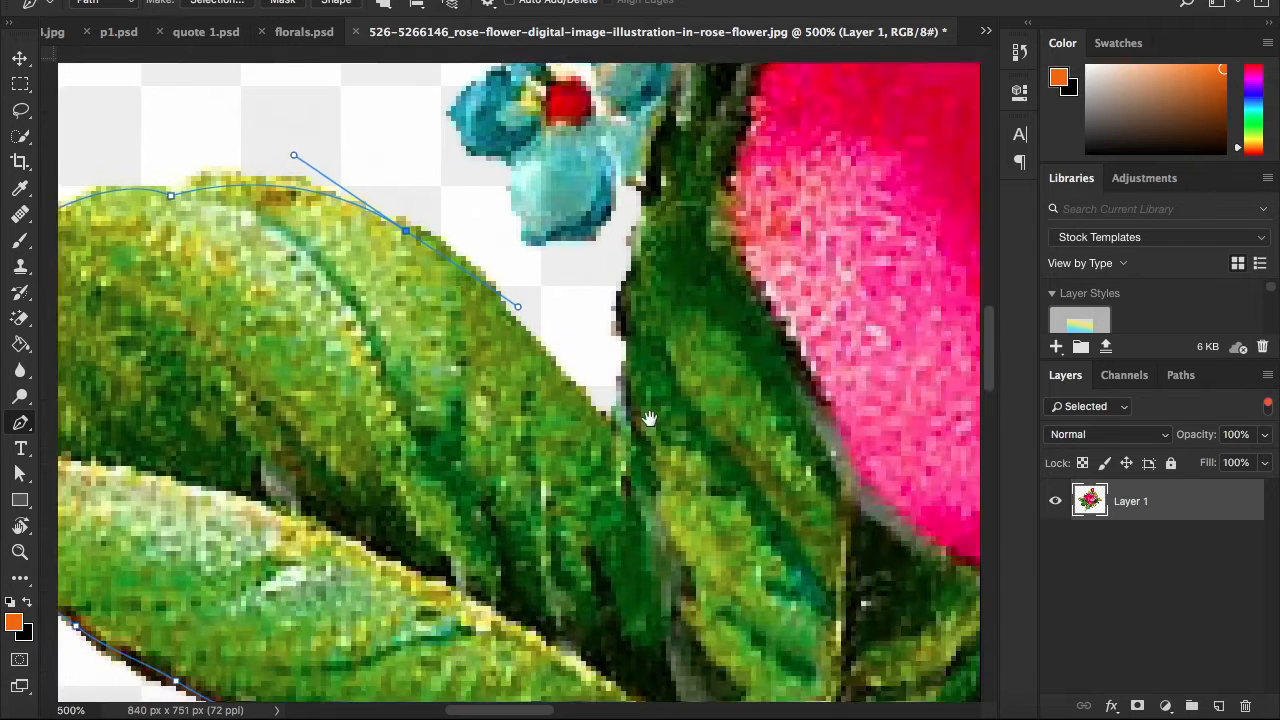
click(620, 429)
drag(642, 323, 600, 445)
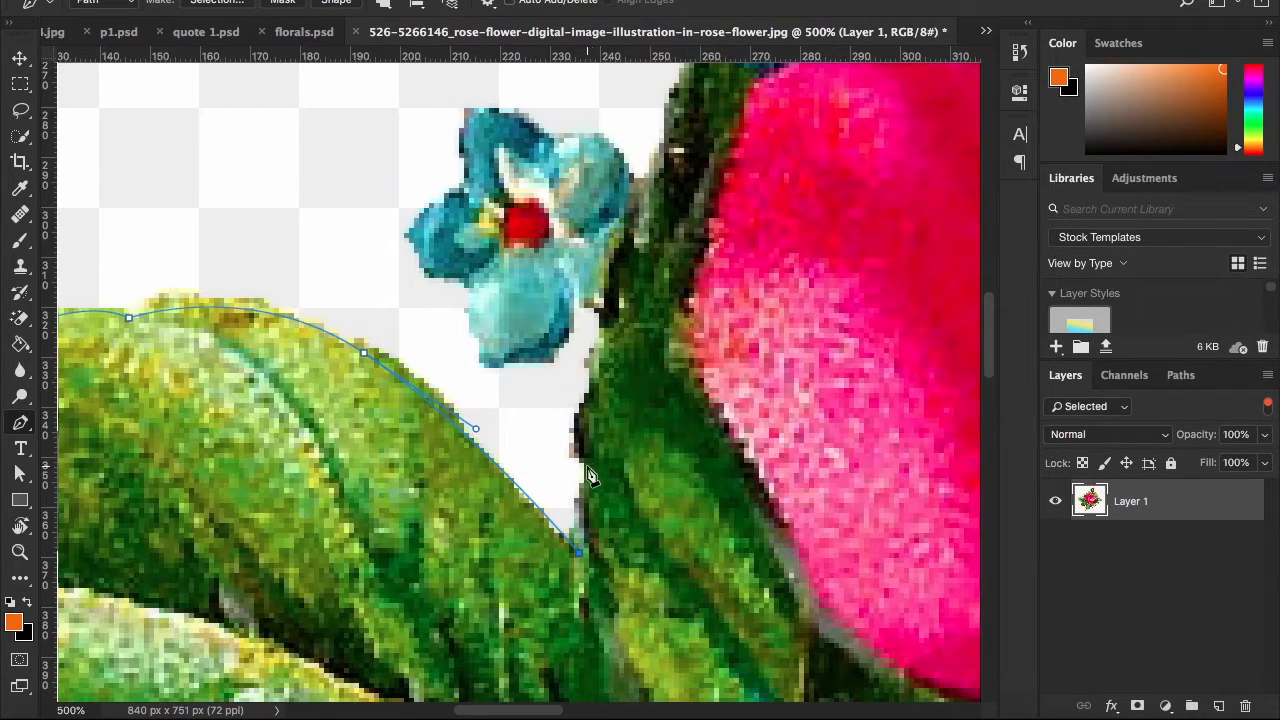
Extend the path up the dark leaf beside the rose and over the top of the blue flower next to the petals
drag(589, 393, 593, 377)
drag(622, 304, 594, 394)
drag(588, 417, 583, 385)
key(super+z)
drag(583, 385, 539, 526)
drag(568, 460, 577, 428)
drag(493, 496, 383, 616)
drag(546, 376, 565, 360)
drag(565, 360, 498, 435)
drag(616, 392, 429, 447)
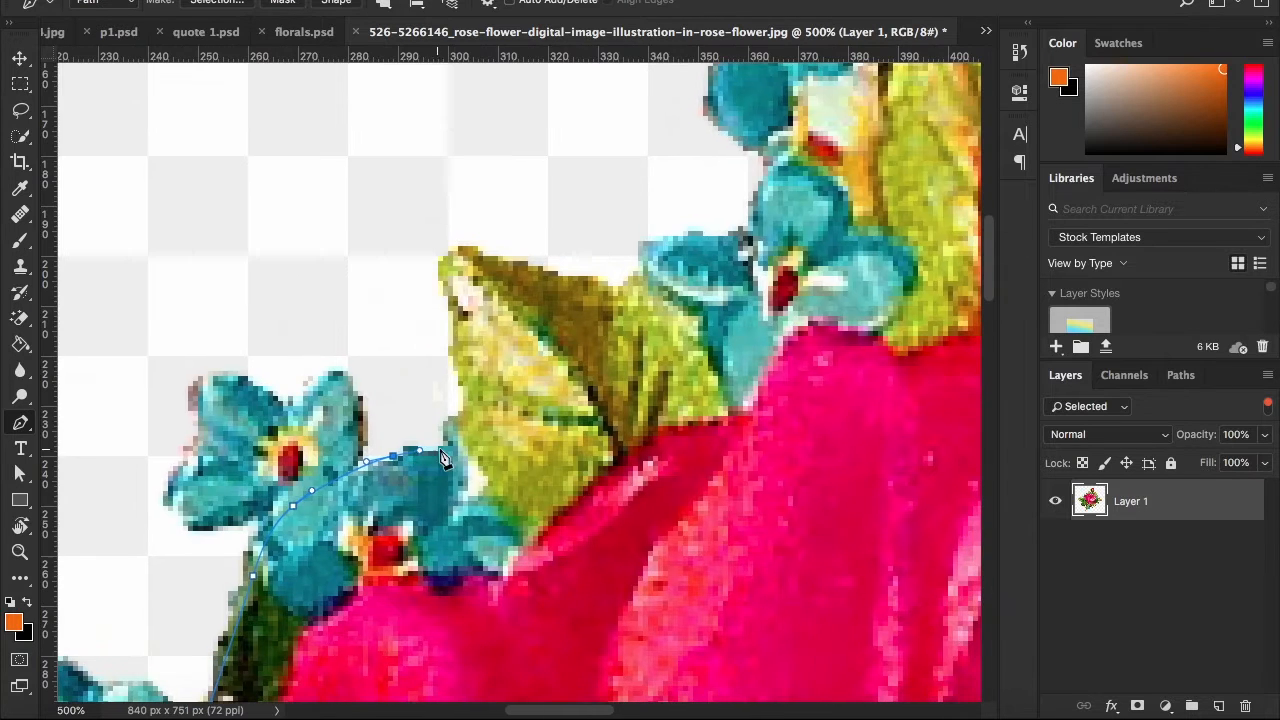
Trace around the small pointed yellow-green leaf above the rose, up to its tip and along its upper edge
drag(473, 388, 442, 374)
drag(447, 339, 449, 309)
drag(455, 329, 412, 385)
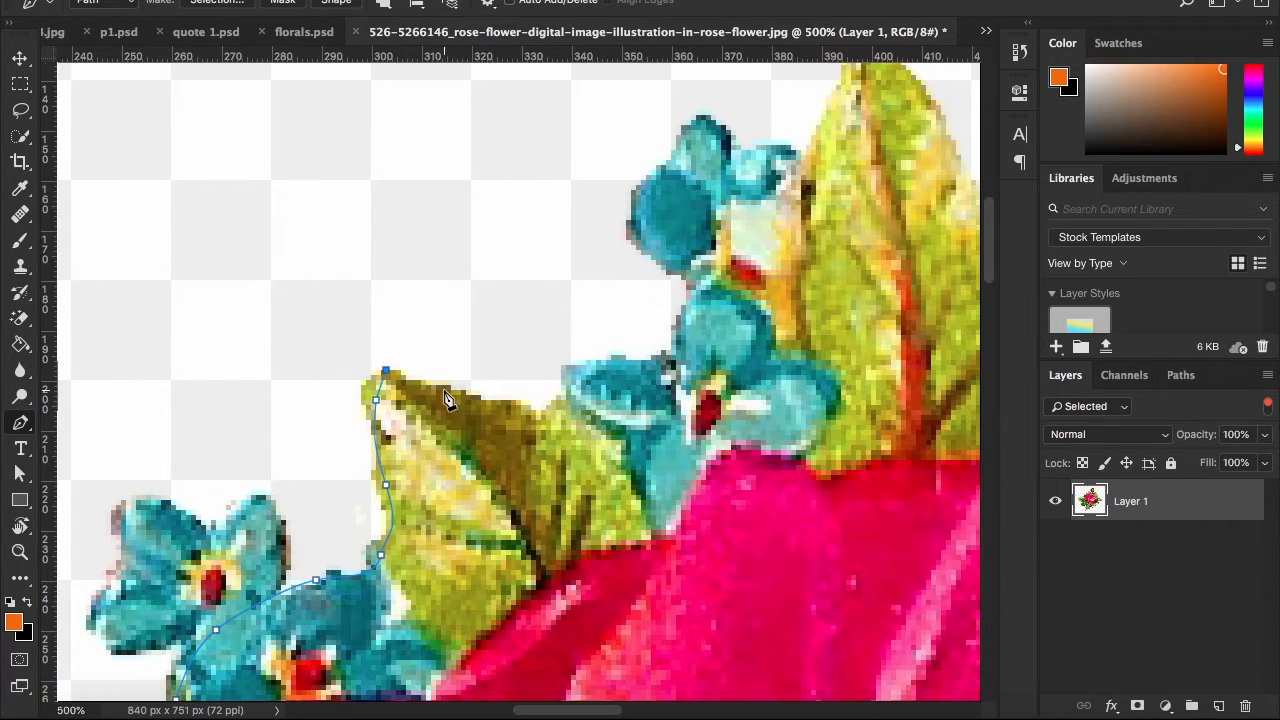
drag(445, 392, 485, 397)
drag(544, 437, 278, 439)
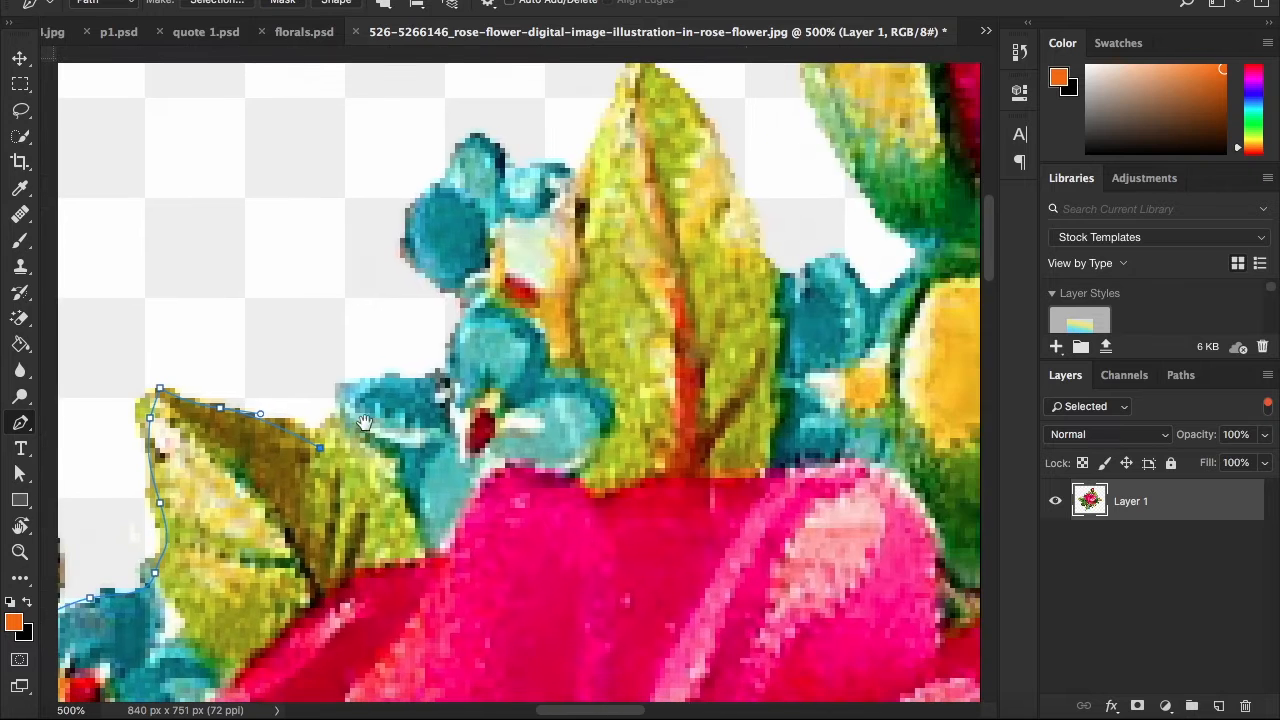
Continue the path along the upper edge of the blue flowers between the small pointed leaf and the tall upright leaf
drag(360, 394, 339, 376)
drag(343, 381, 379, 444)
drag(362, 434, 364, 459)
drag(372, 374, 376, 438)
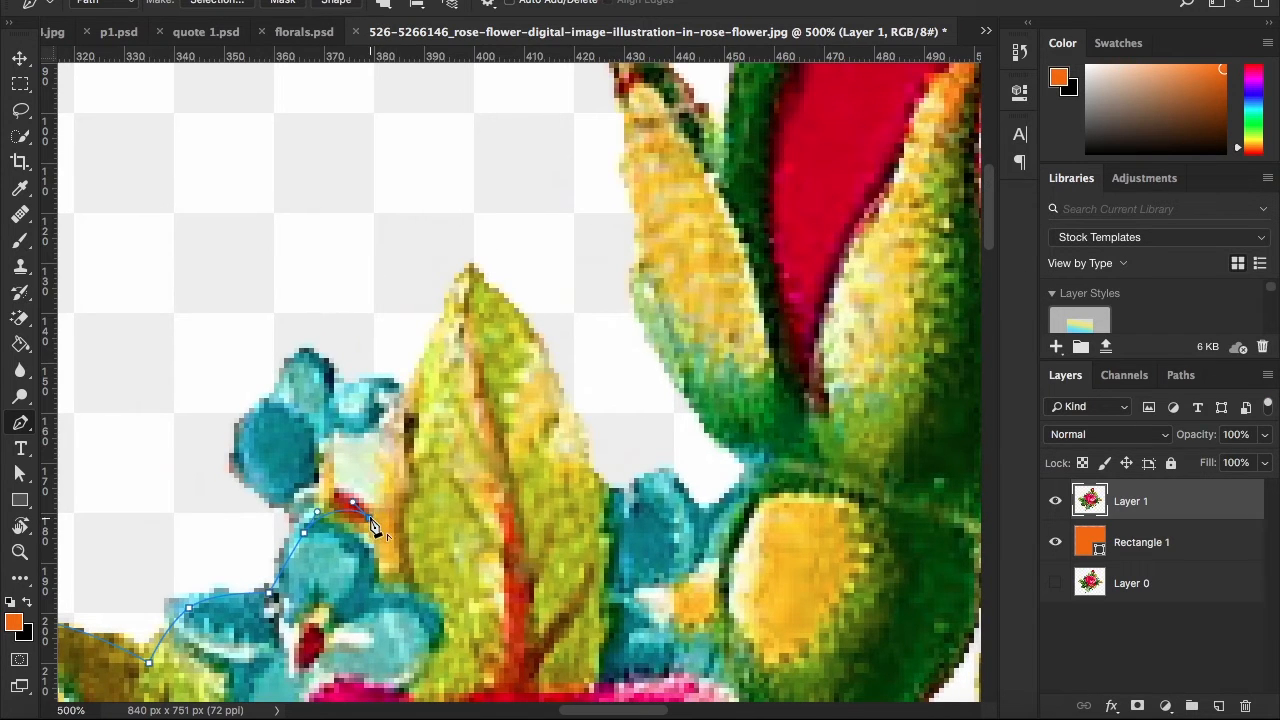
Trace both sides of the tall upright leaf and the blue petals beside it up to the base of the rosebud
drag(418, 386, 370, 491)
drag(422, 381, 388, 400)
drag(482, 544, 505, 631)
drag(489, 622, 540, 628)
drag(544, 564, 374, 546)
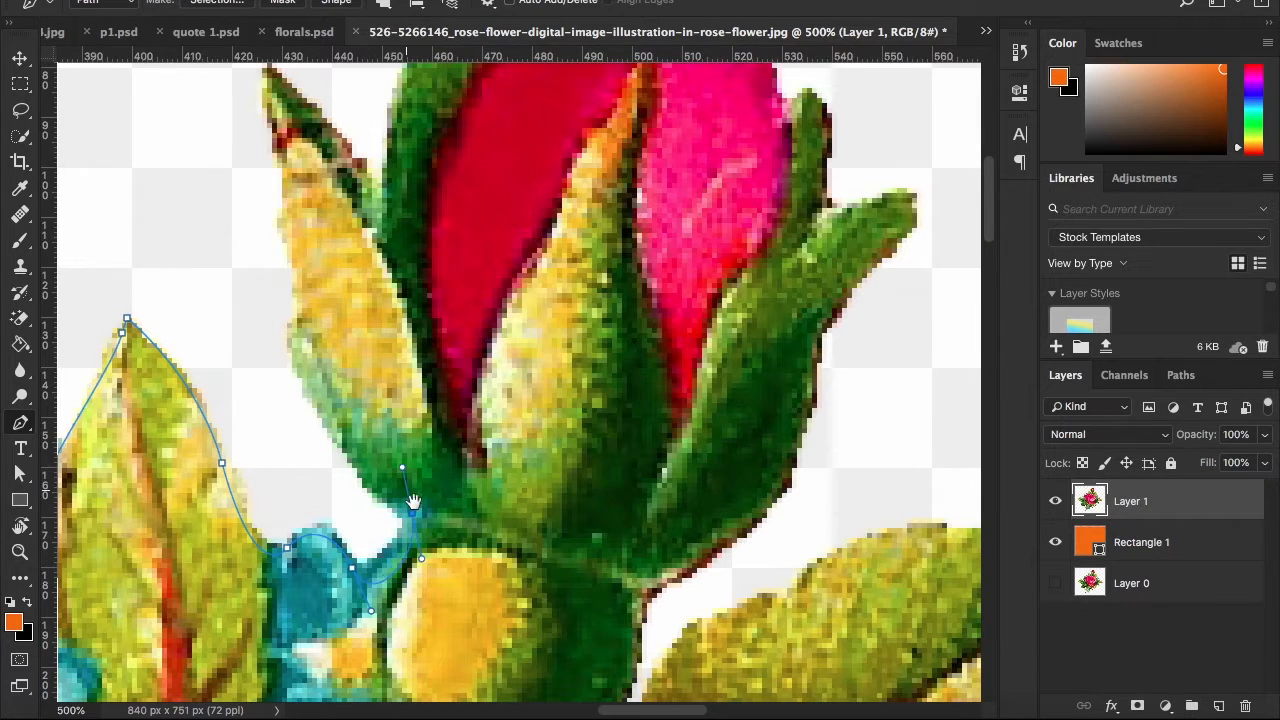
drag(409, 500, 426, 524)
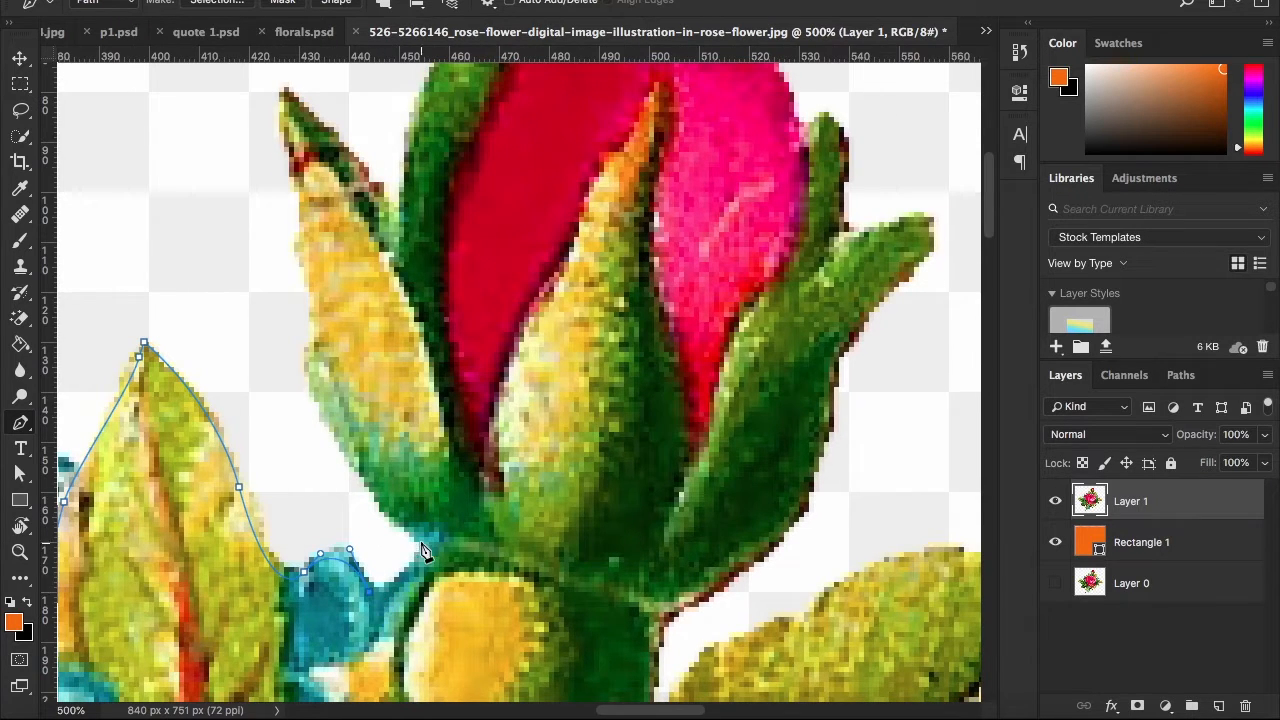
drag(413, 517, 418, 531)
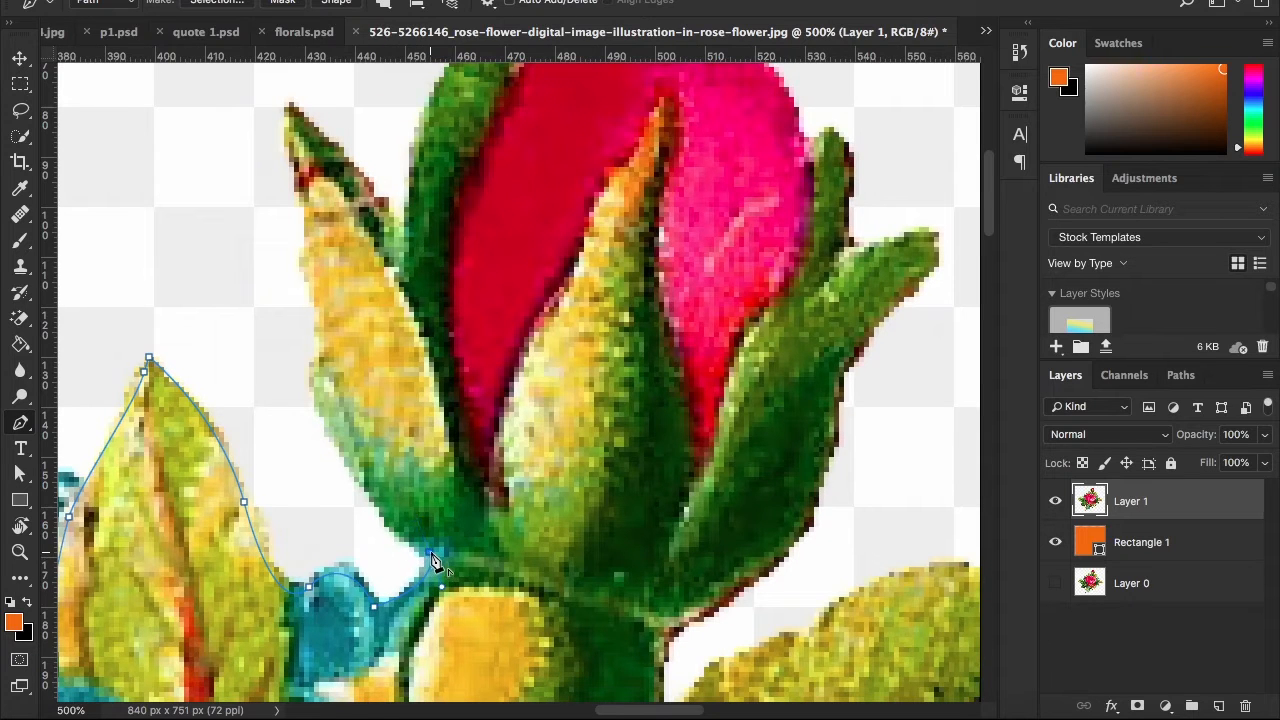
Trace the outer edge of the rosebud's left sepal up to its pointed tip
drag(334, 395, 319, 340)
drag(325, 325, 361, 386)
key(super+z)
drag(370, 494, 346, 430)
click(345, 316)
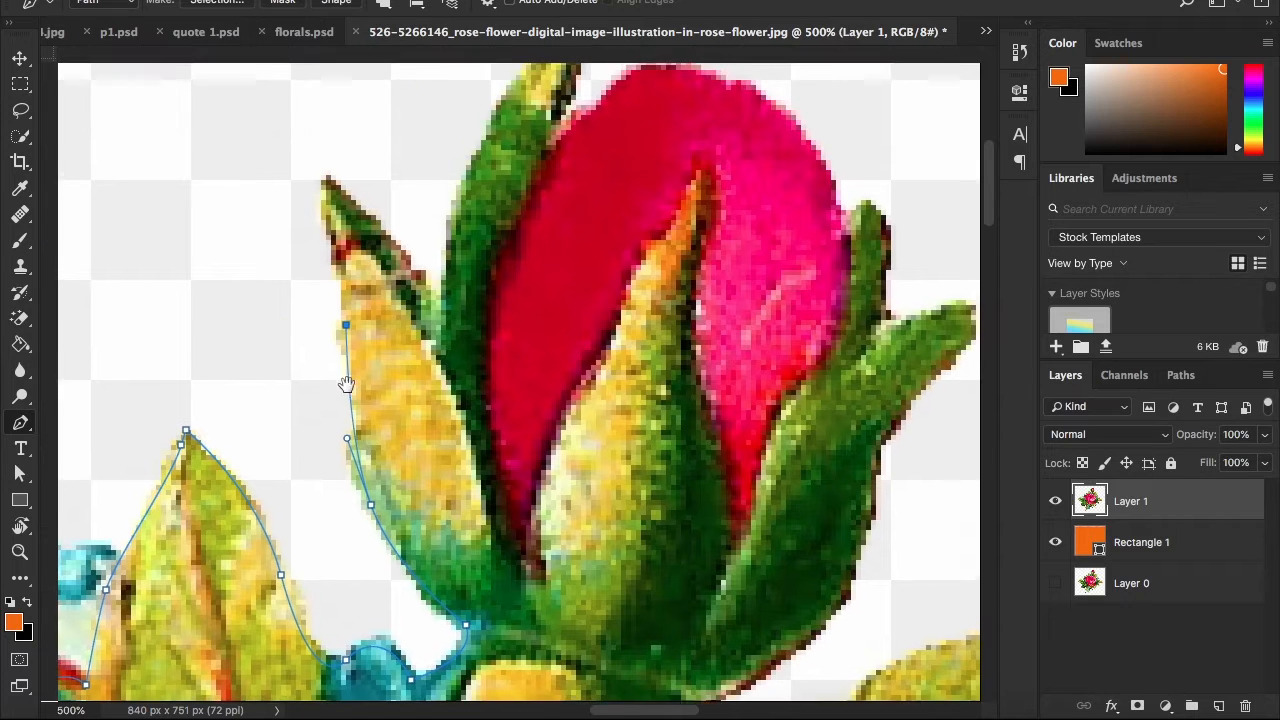
scroll(350, 350, up, 4)
scroll(334, 286, up, 1)
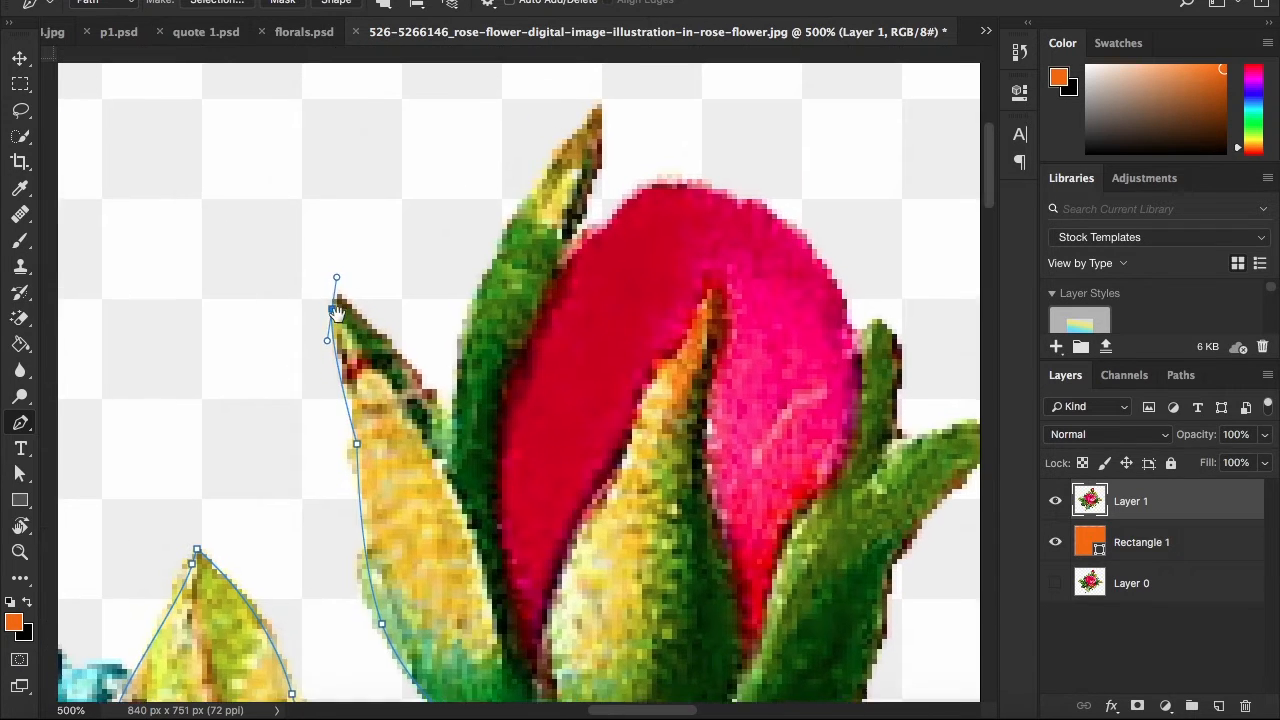
drag(345, 316, 358, 280)
alt+click(347, 317)
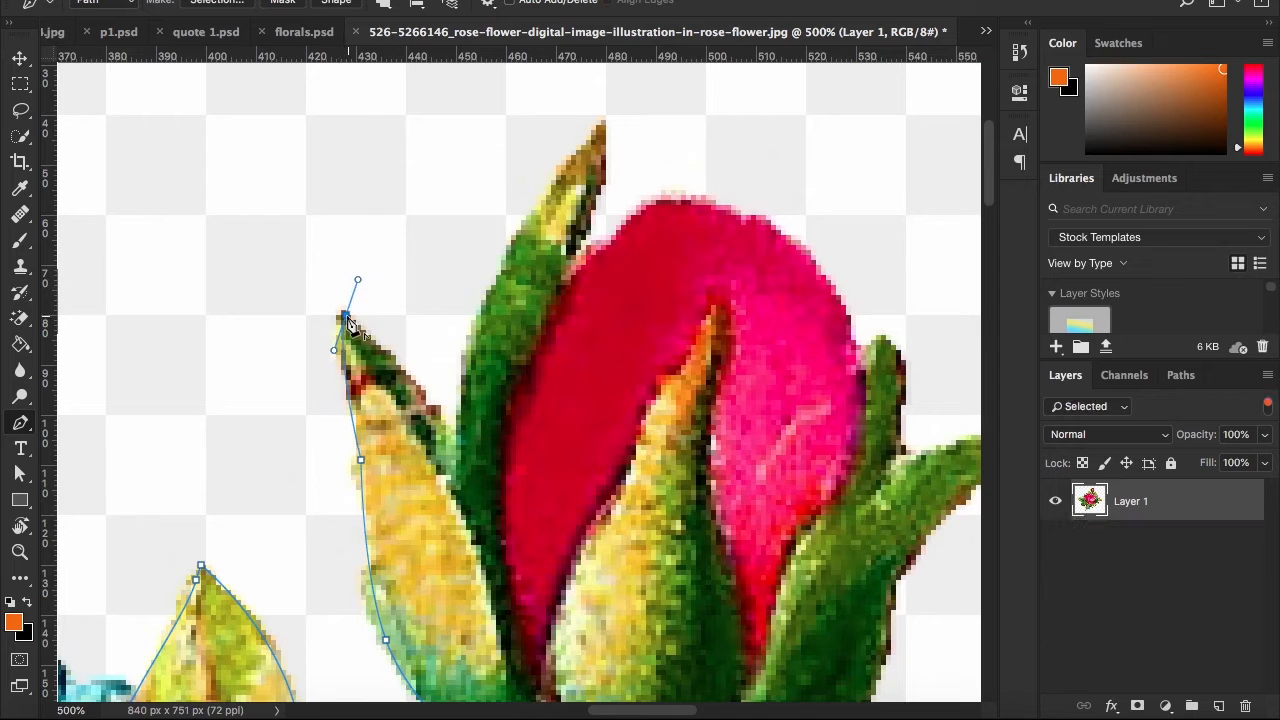
Trace the inner edge of the left sepal from its tip down to the notch beside the taller green sepal
key(super+z)
drag(456, 455, 364, 539)
key(super+z)
drag(402, 375, 431, 309)
drag(390, 397, 358, 461)
key(super+z)
Trace the taller green sepal up to its tip and back down to the red petal, with a corner at the tip
mouse_move(456, 284)
mouse_down()
mouse_move(486, 246)
mouse_move(506, 262)
mouse_move(569, 194)
mouse_move(611, 183)
mouse_move(593, 173)
mouse_up()
key(super+z)
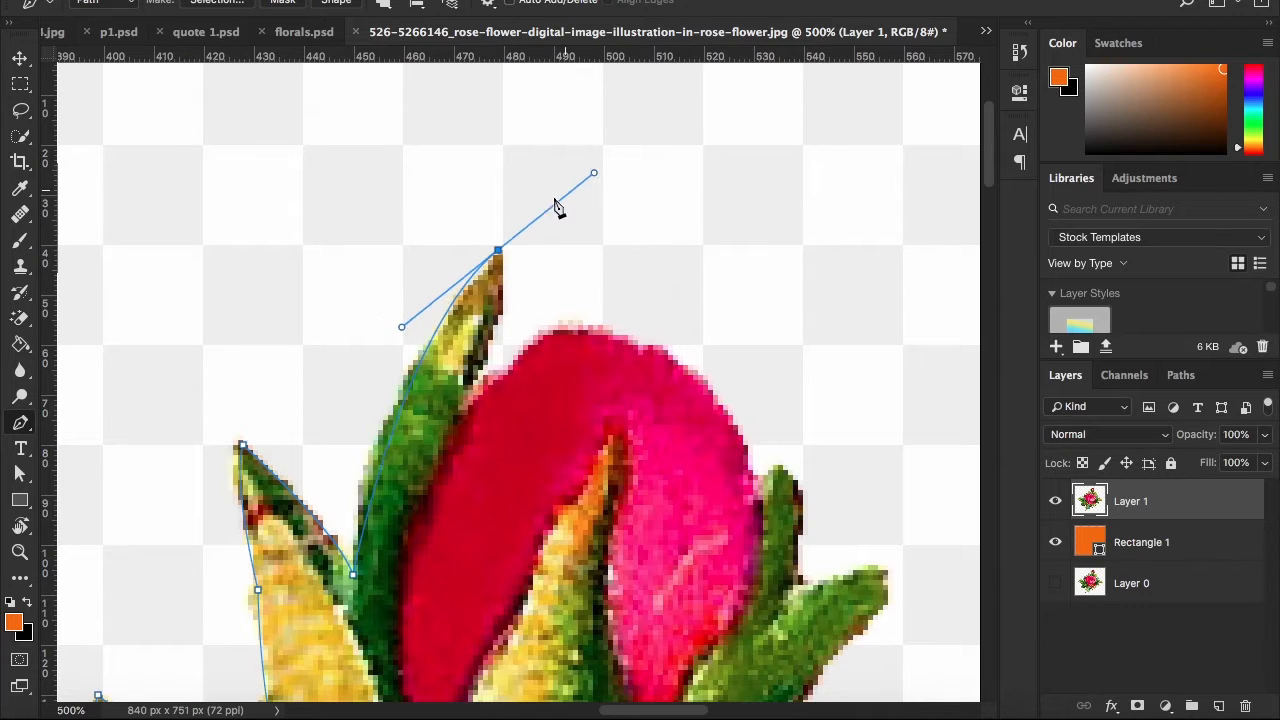
alt+click(500, 250)
alt+click(498, 250)
drag(463, 405, 460, 312)
alt+click(476, 325)
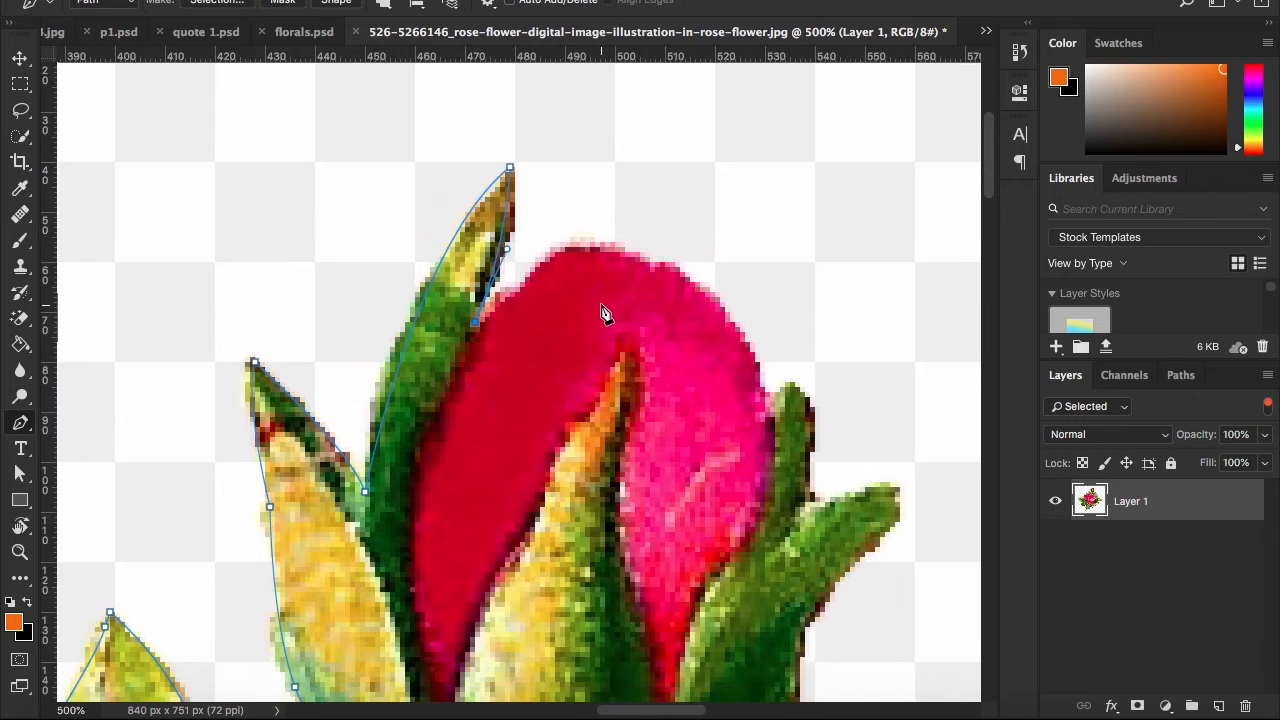
Trace the rounded top of the rosebud down to its right side and undo the last surplus point
drag(590, 306, 467, 366)
drag(450, 309, 474, 296)
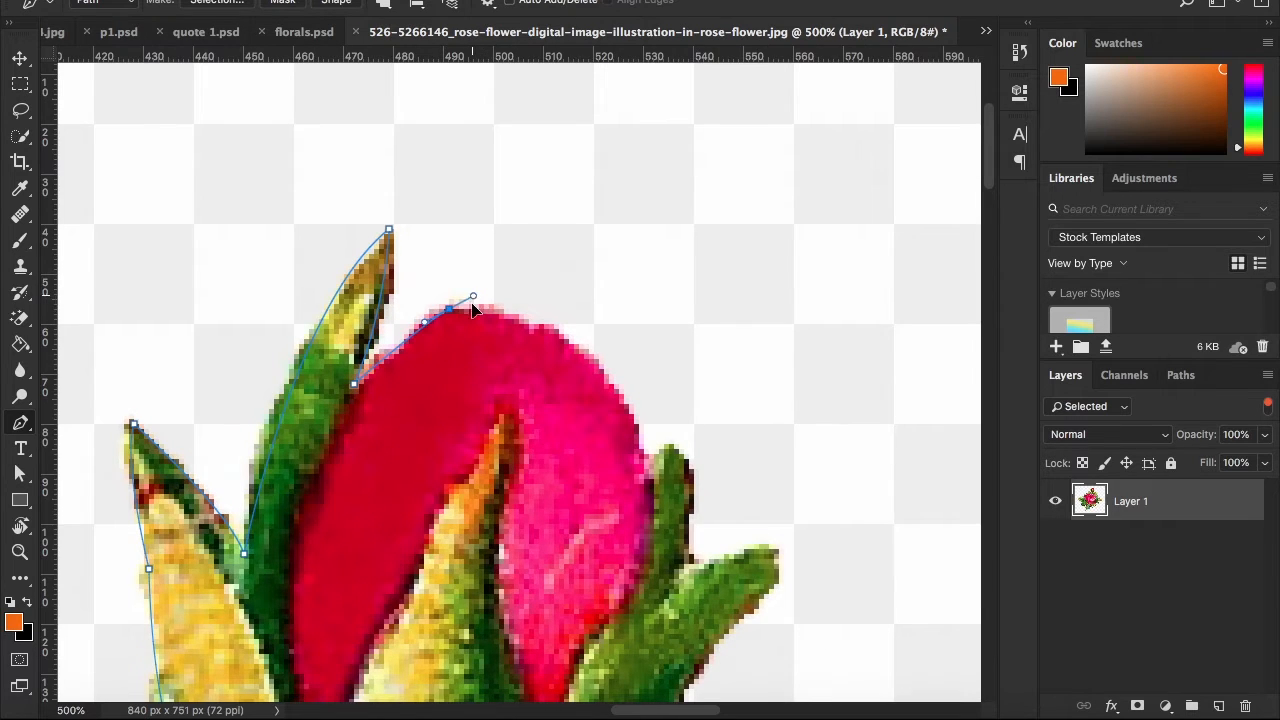
drag(557, 359, 590, 385)
drag(687, 476, 694, 546)
mouse_move(641, 491)
mouse_down()
mouse_move(591, 408)
mouse_move(647, 505)
mouse_move(630, 471)
mouse_up()
key(super+z)
Extend the path past the canvas edges around the background to the flower's left and close it at its starting point
key(super+0)
key(super+minus)
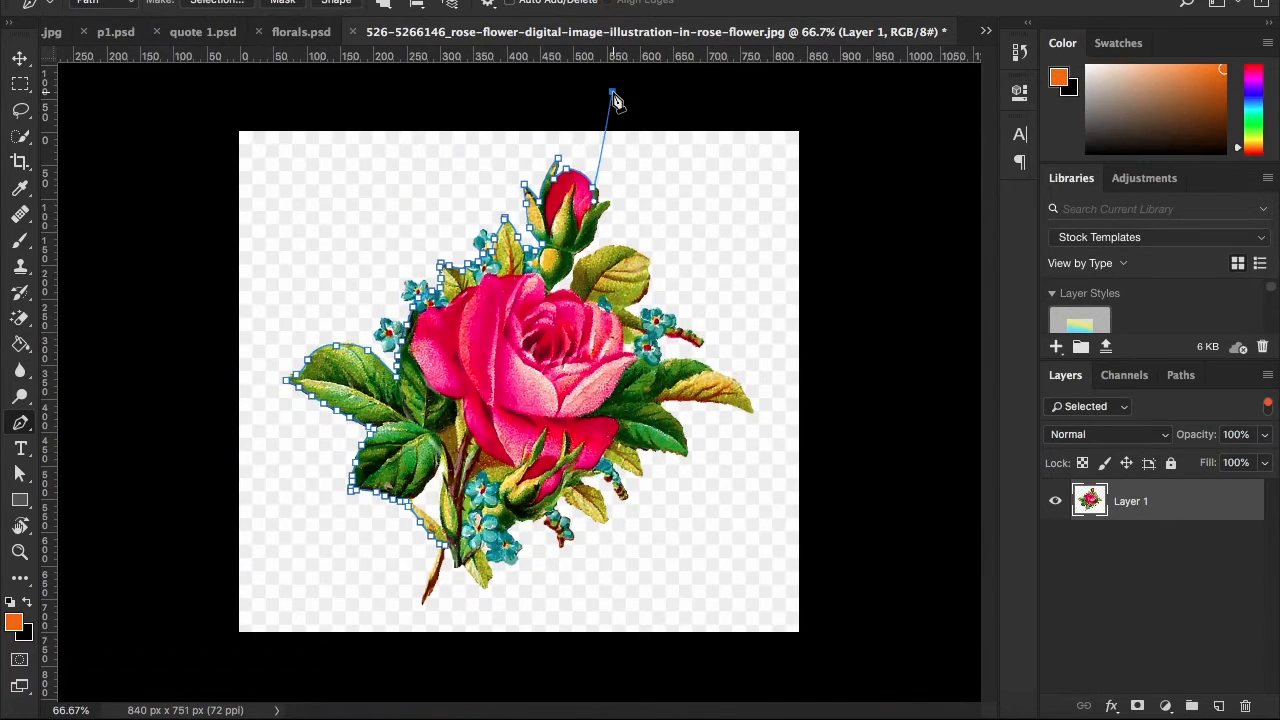
click(198, 108)
click(212, 669)
click(443, 658)
click(452, 553)
Convert the closed path into a selection and delete the selected background to the left of the flower
right_click(428, 417)
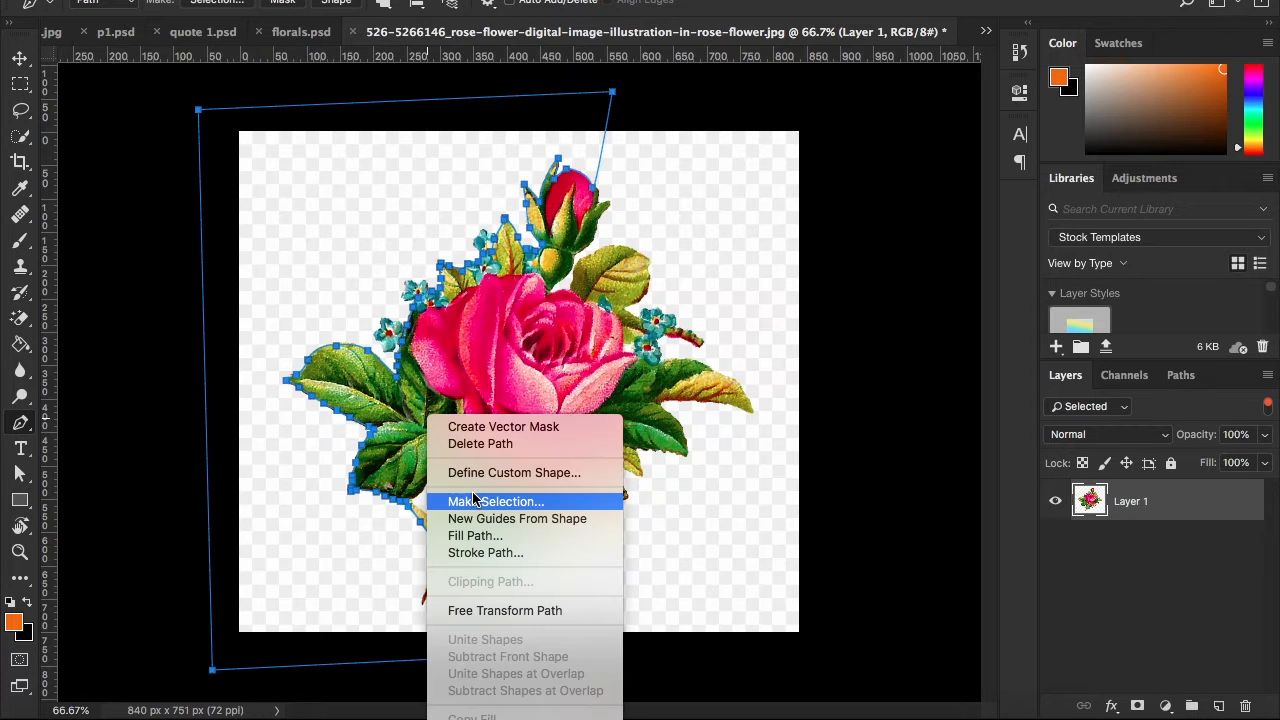
click(487, 503)
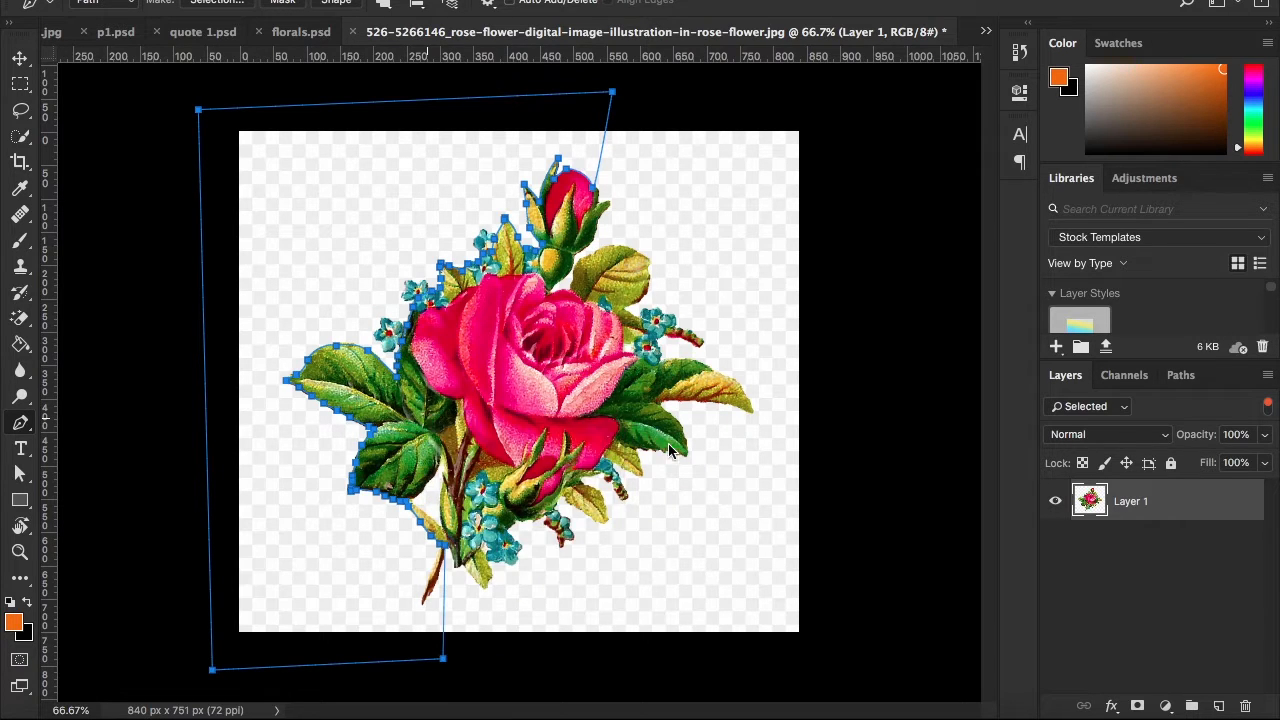
click(648, 206)
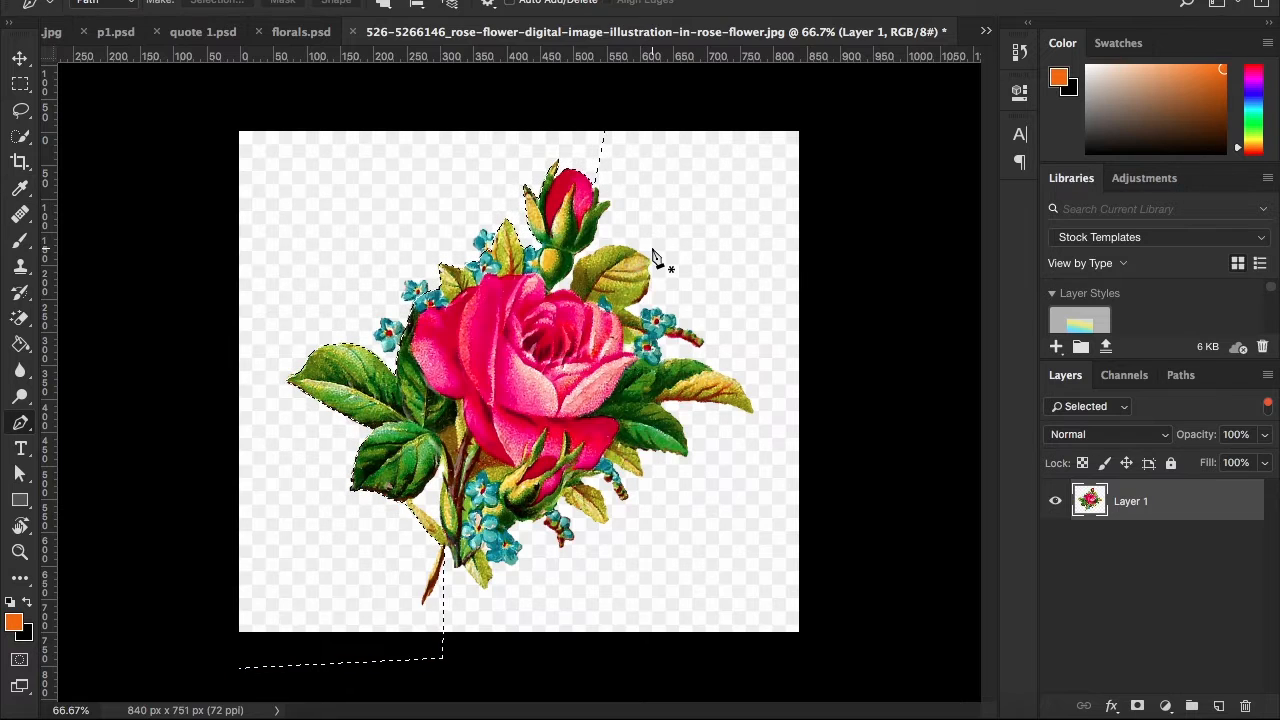
key(alt+BackSpace)
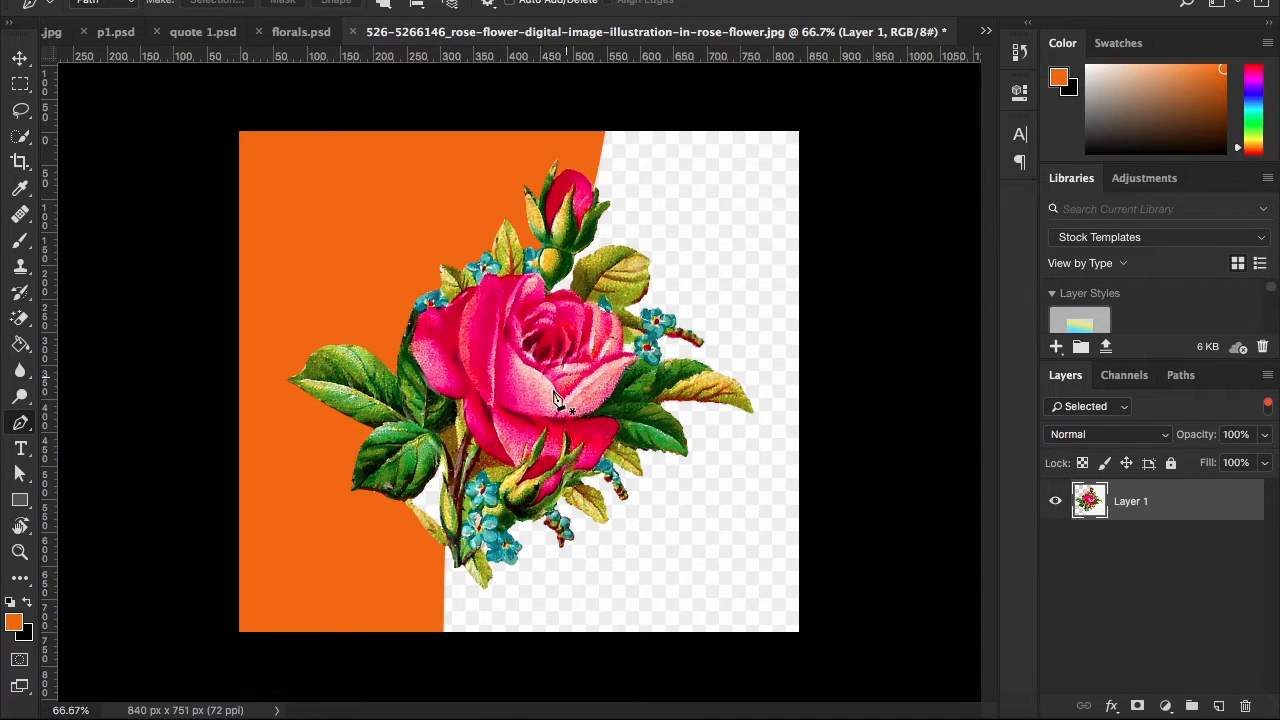
Start a new path at the stem and trace the narrow leaf's left edge up to the top of the background gap
key(z)
drag(466, 517, 512, 410)
key(p)
click(543, 545)
drag(479, 350, 470, 266)
scroll(471, 270, up, 5)
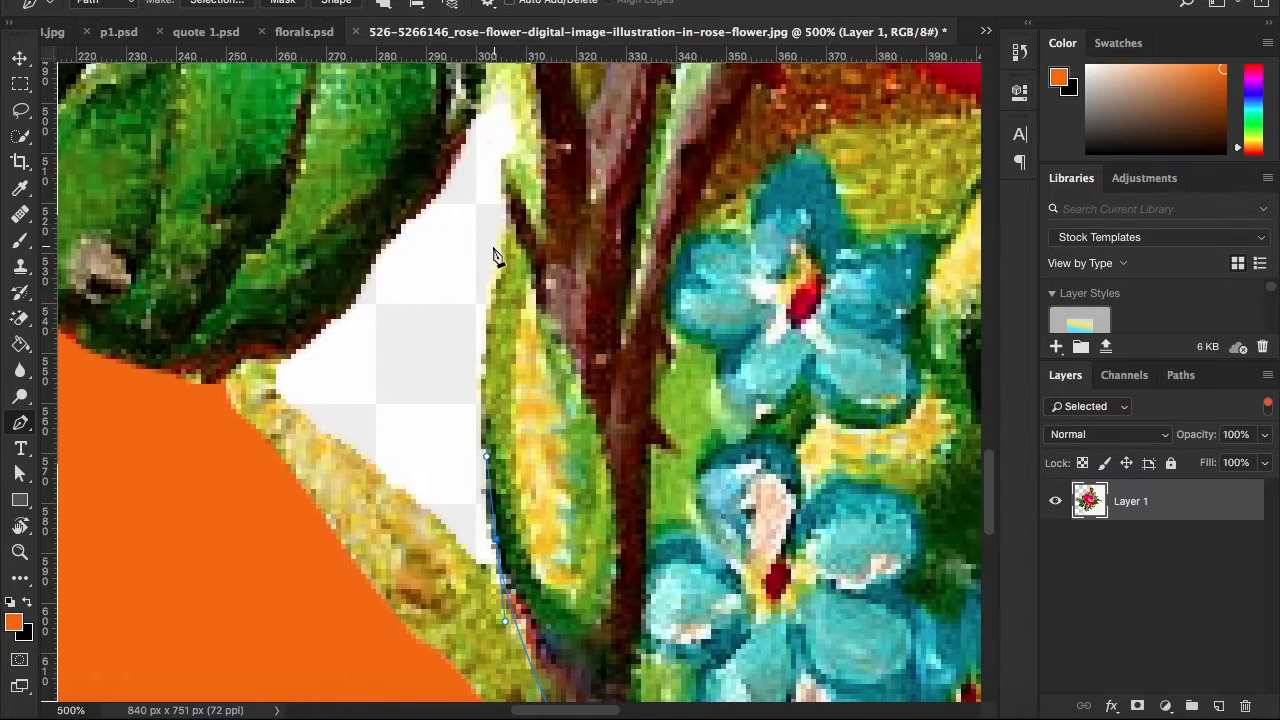
scroll(505, 250, up, 3)
drag(506, 354, 519, 365)
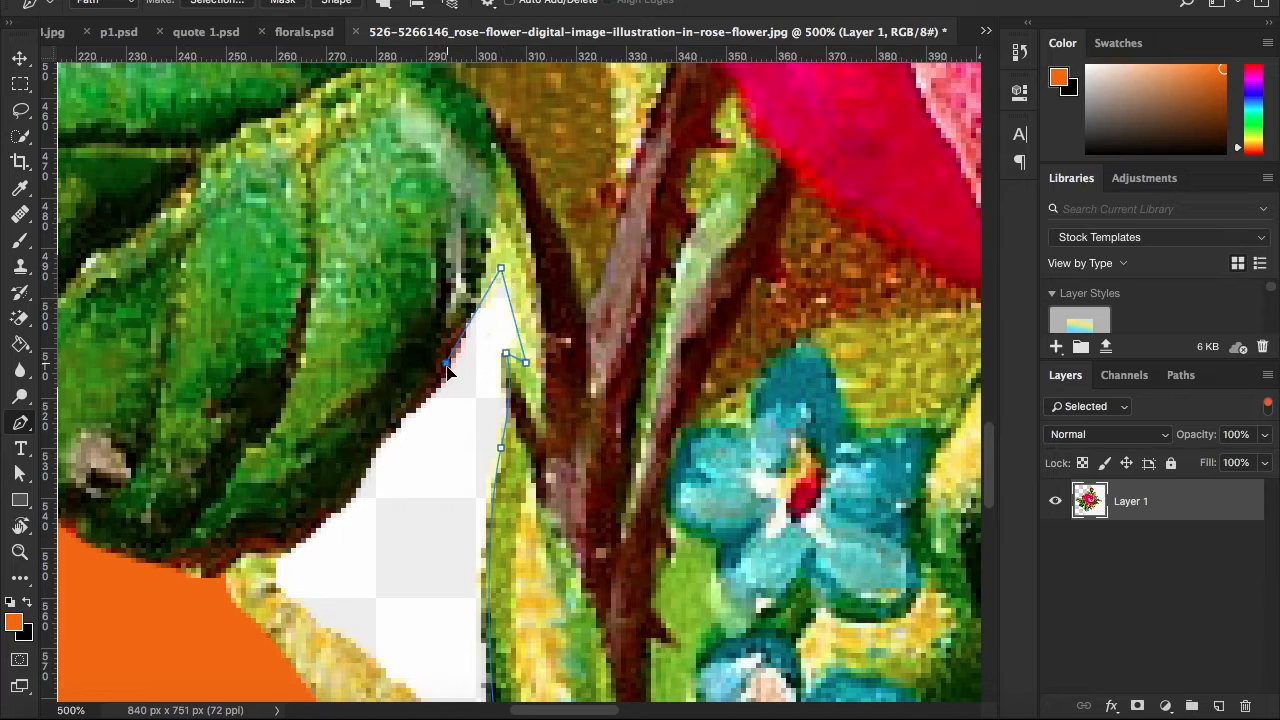
Trace the dark green leaf's lower edge from the top of the gap down to the orange area
drag(447, 365, 436, 398)
drag(376, 443, 356, 468)
scroll(354, 470, down, 1)
drag(286, 507, 252, 556)
scroll(208, 559, down, 3)
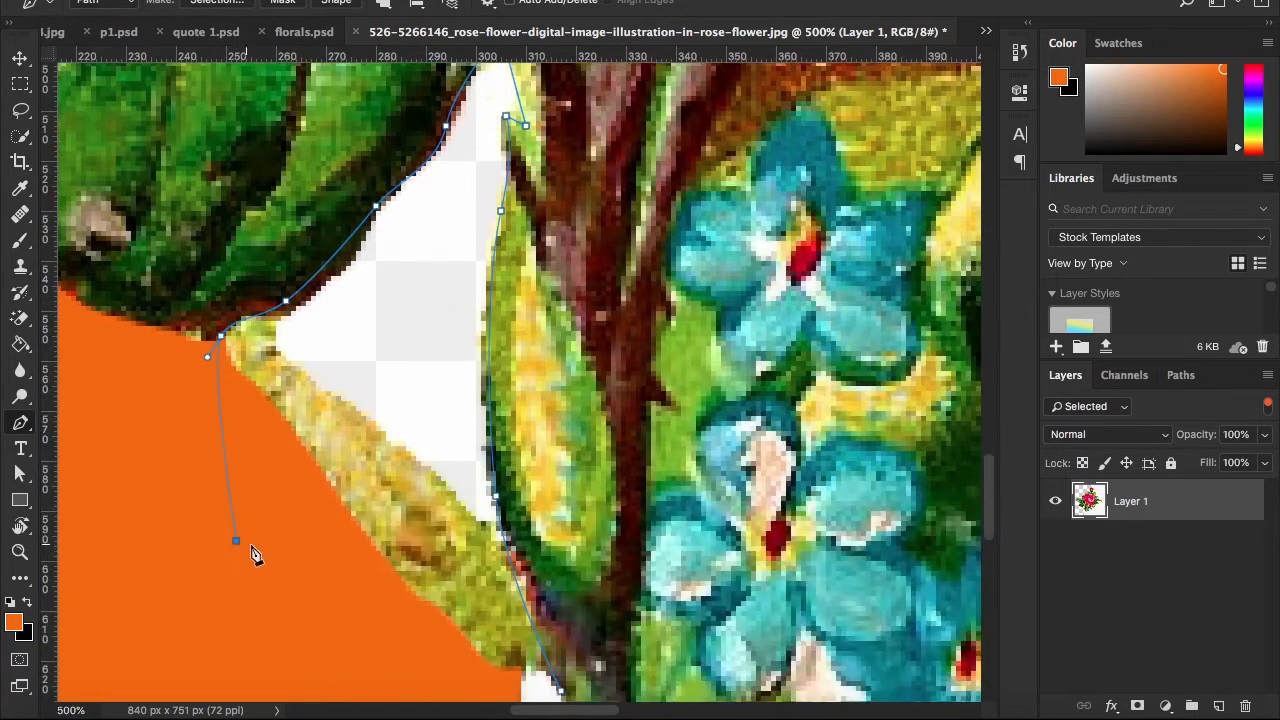
Route the path through the orange area around the thin yellow leaf and down past the lower edge of the canvas
key(ctrl+0)
key(z)
click(402, 603)
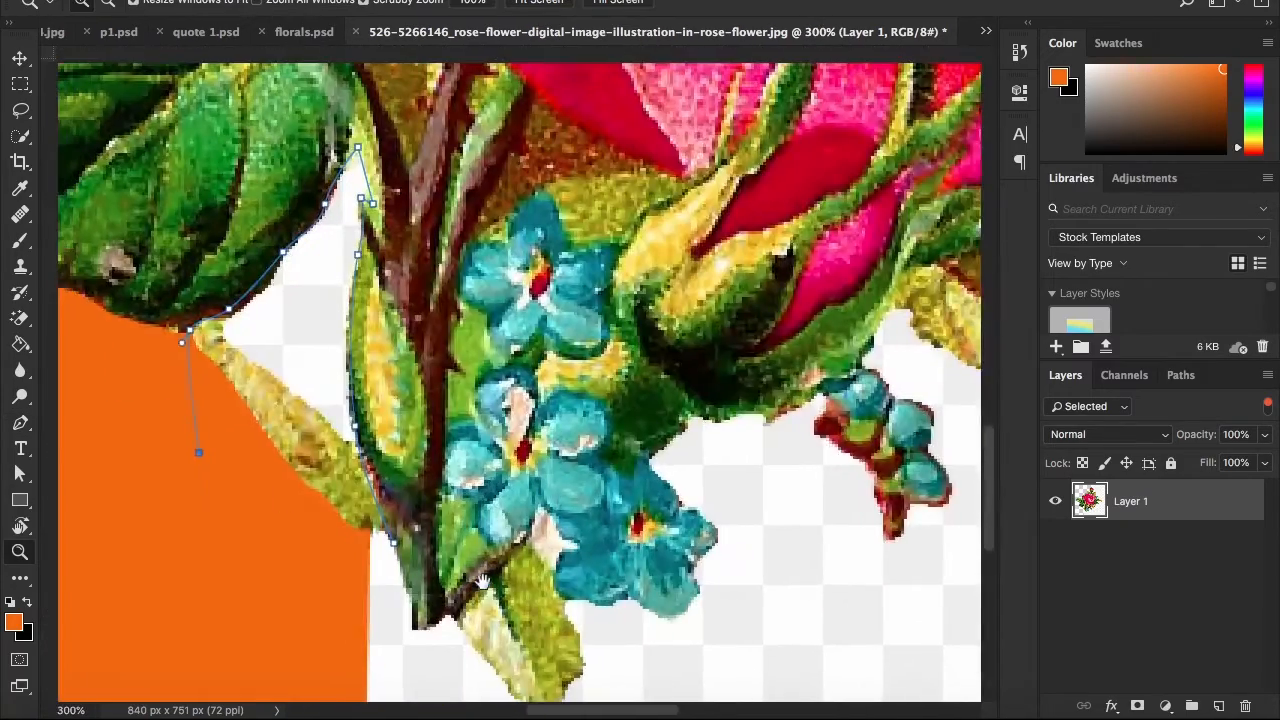
click(410, 607)
scroll(460, 586, left, 3)
key(p)
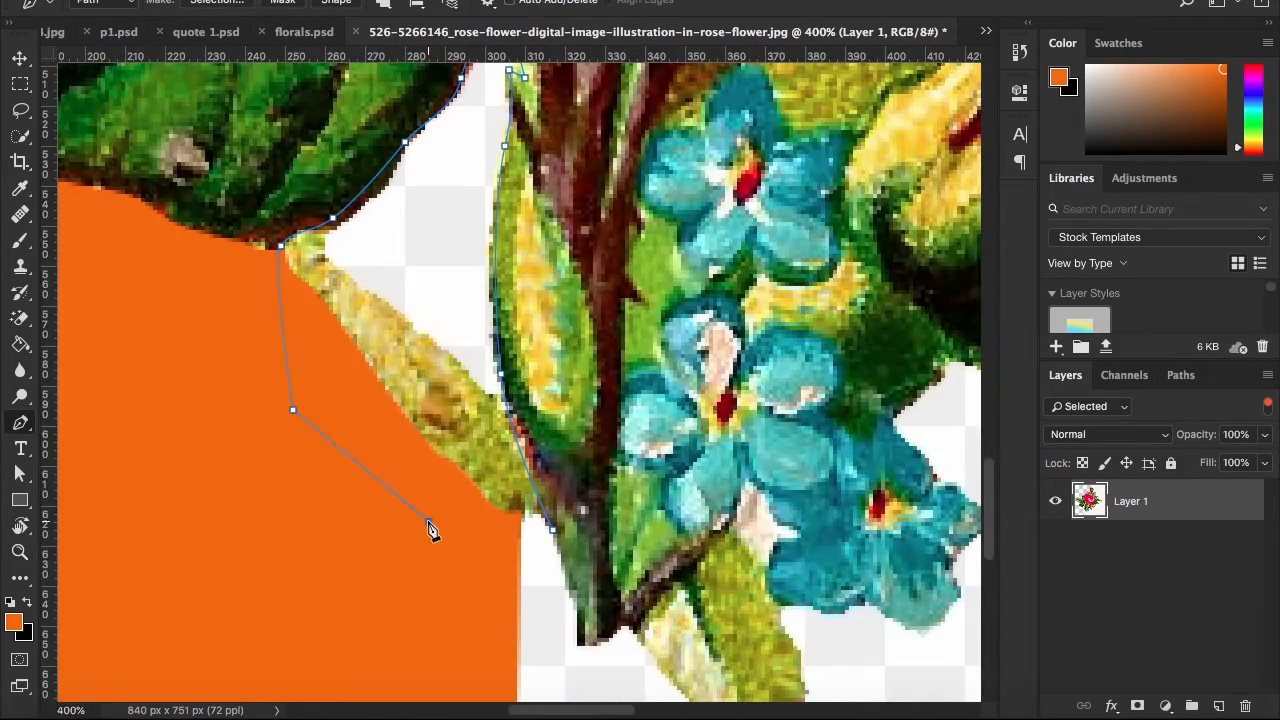
scroll(500, 550, down, 8)
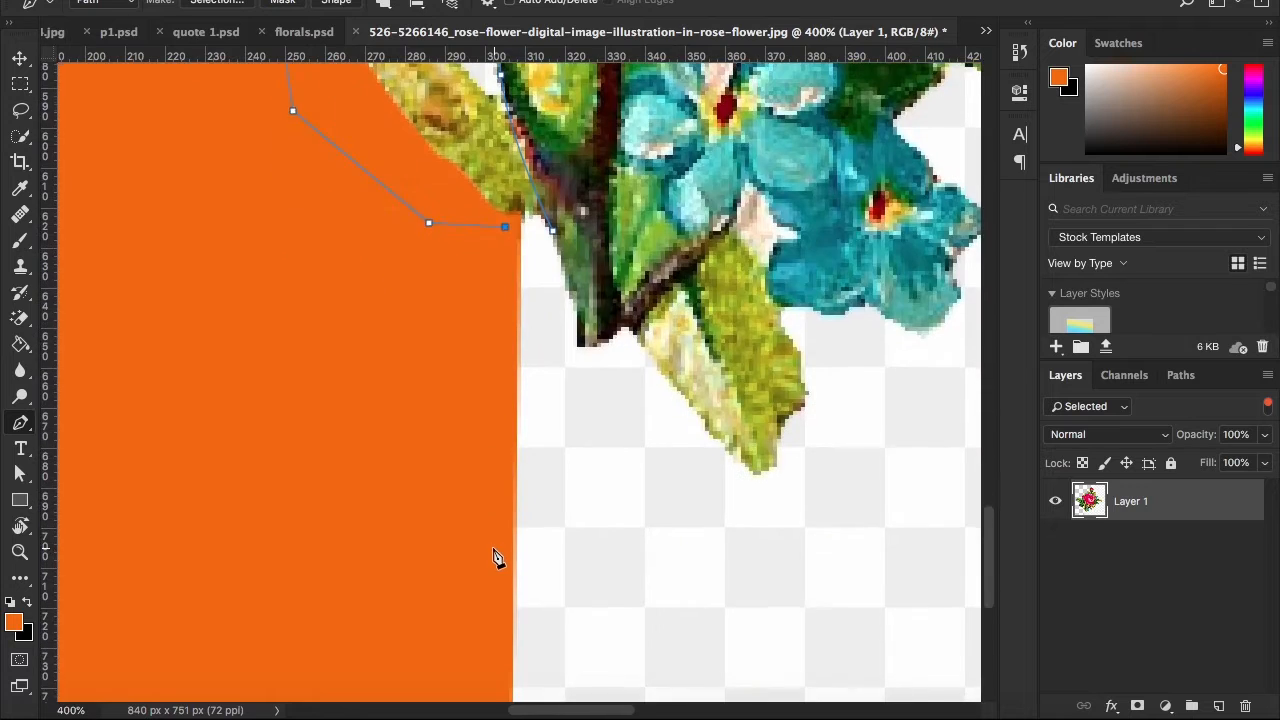
click(501, 545)
drag(616, 482, 520, 577)
click(660, 596)
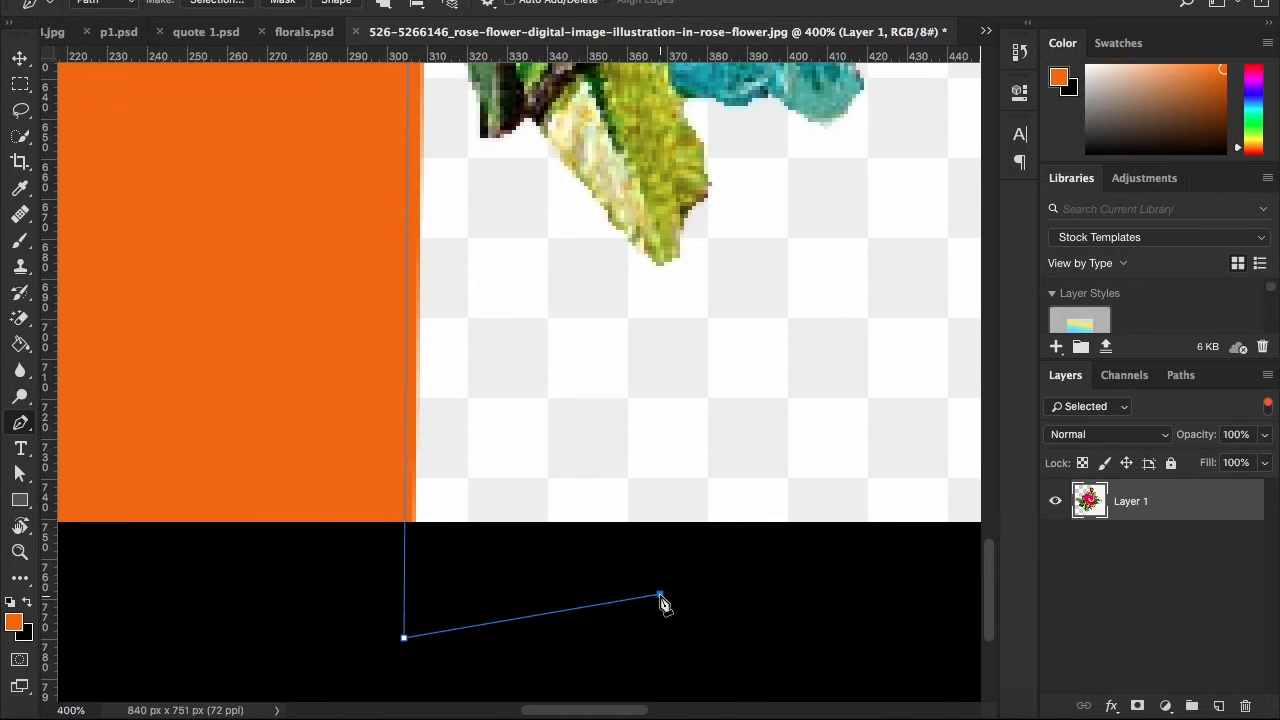
Route the path loosely around the outside of the bottom leaf and the lowest blue flower
click(660, 271)
drag(658, 268, 503, 613)
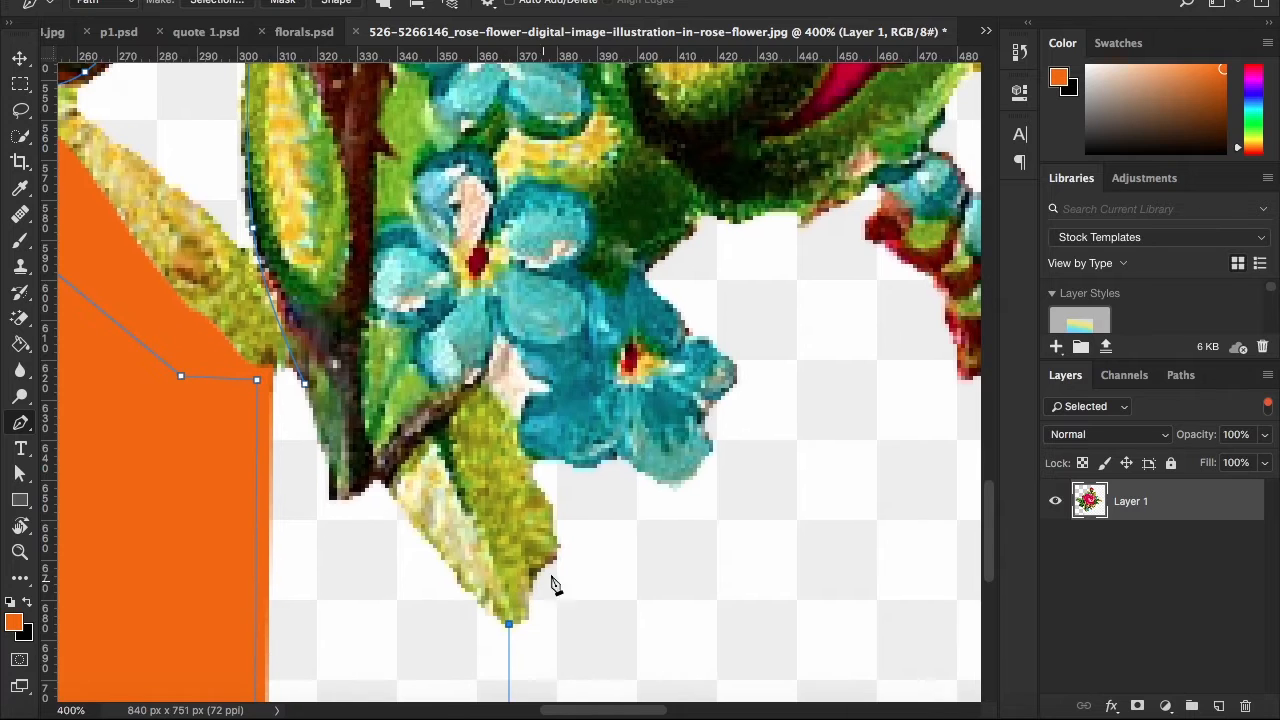
click(552, 631)
click(784, 463)
click(740, 280)
Cut the path back across the lower blue flowers to the stem base and close it at its starting point
drag(581, 292, 556, 297)
drag(501, 340, 489, 360)
drag(425, 416, 402, 442)
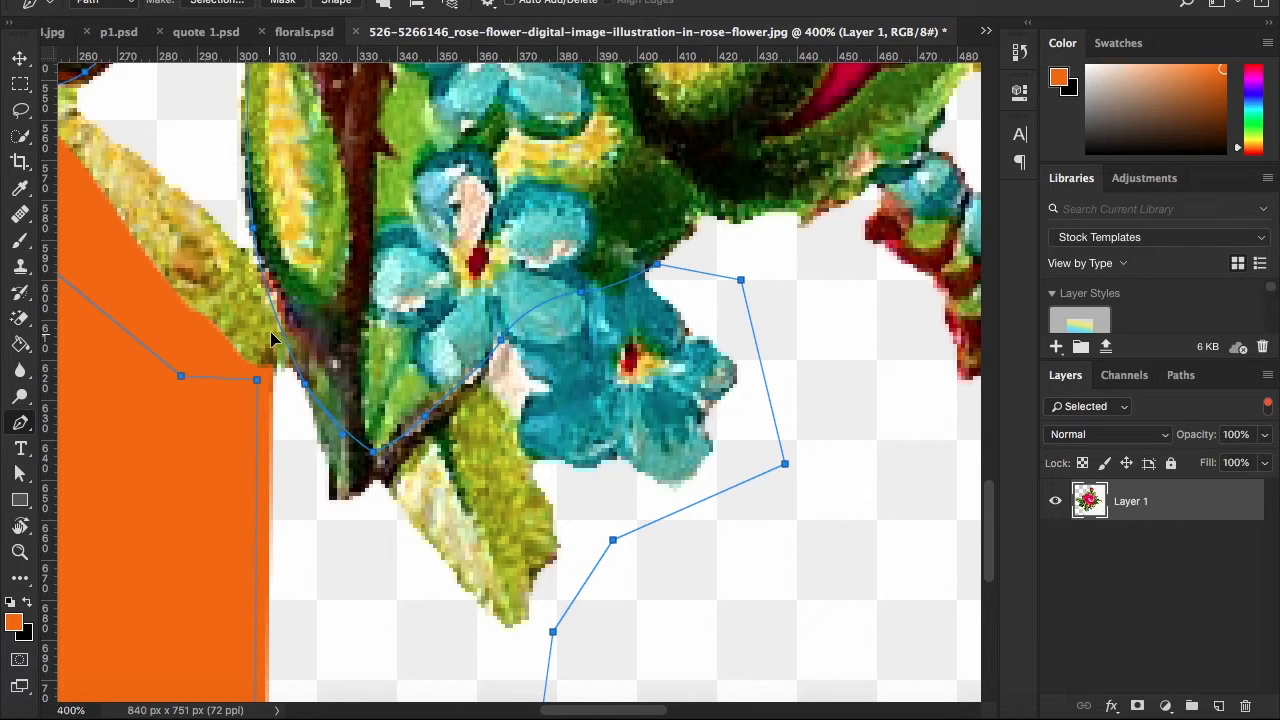
Convert the path into a new anti-aliased selection with a 0-pixel feather radius and delete the selected area
right_click(470, 362)
click(528, 480)
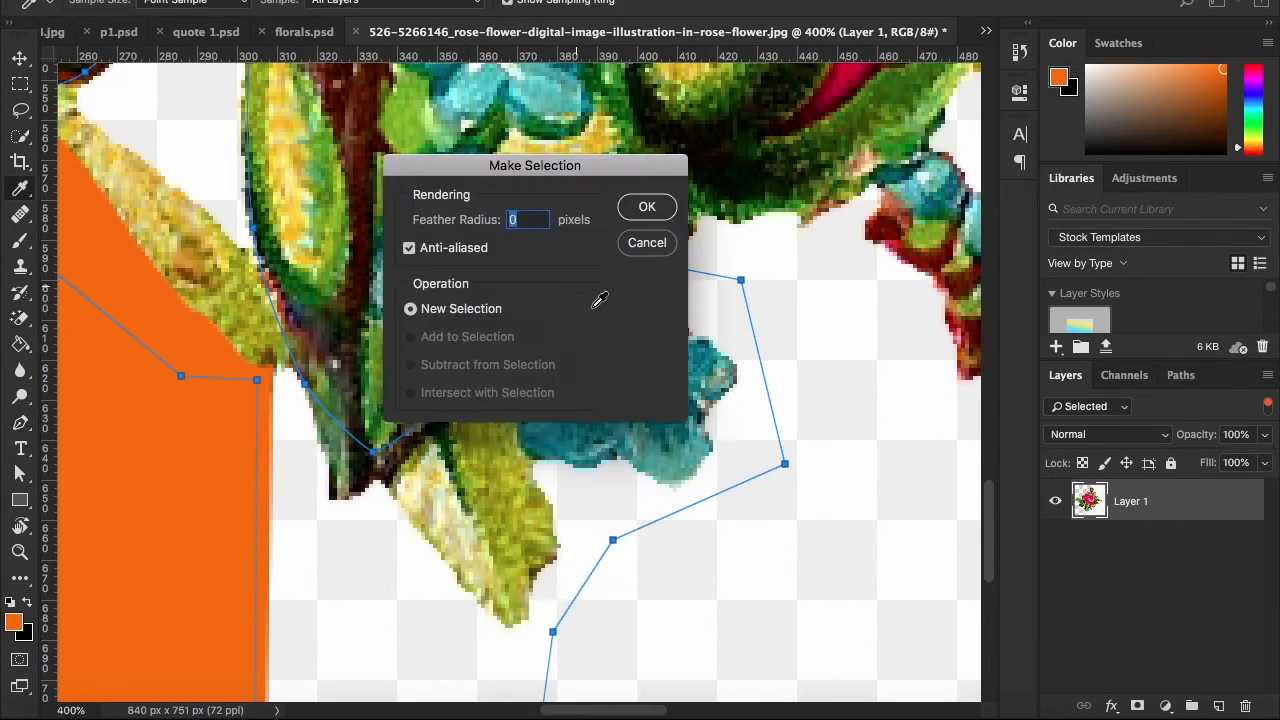
click(649, 206)
key(alt+BackSpace)
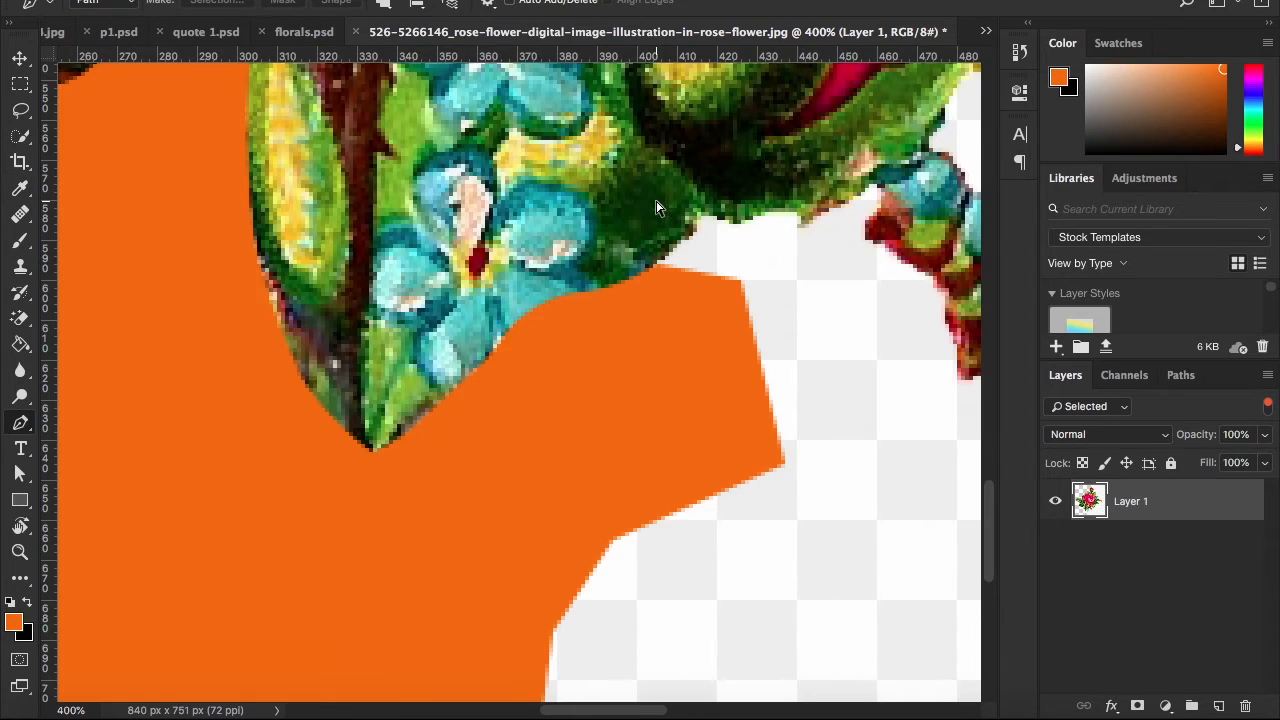
Start a new path at the orange corner below the lower rosebud and trace the beginning of the bud's underside
key(ctrl+0)
key(z)
click(551, 472)
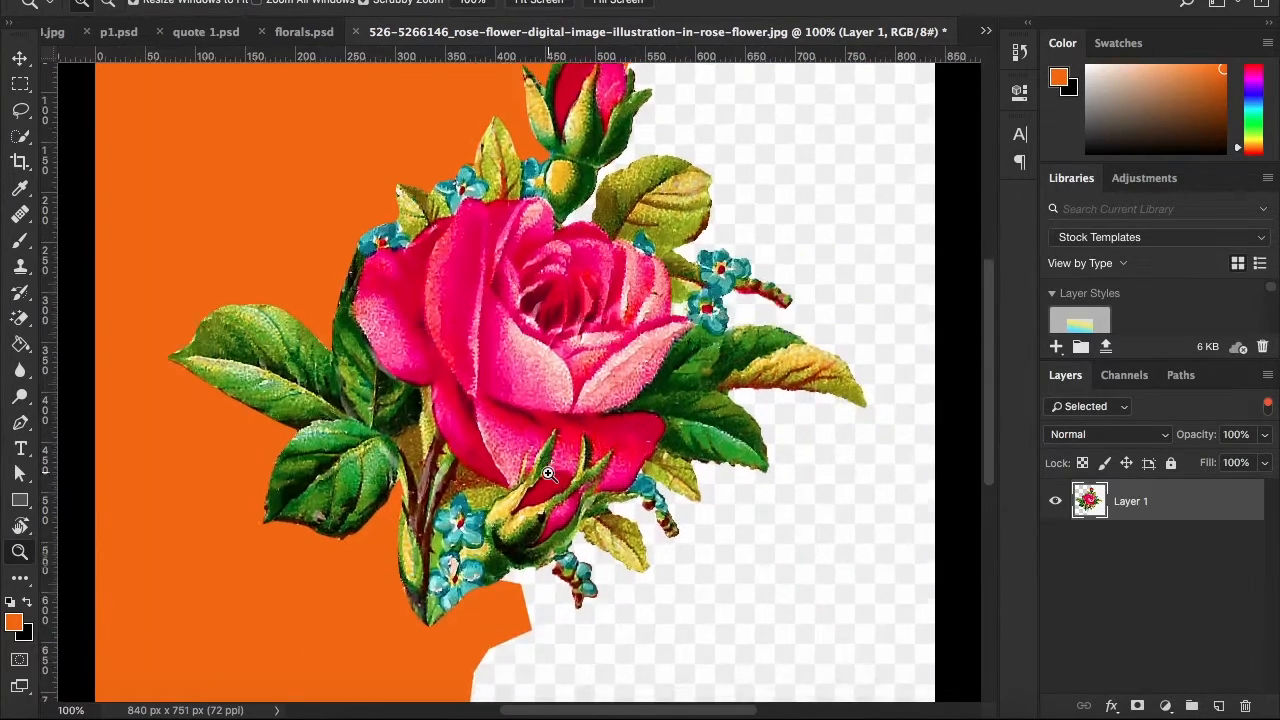
scroll(554, 477, down, 5)
drag(558, 474, 440, 587)
click(470, 498)
click(470, 498)
click(470, 498)
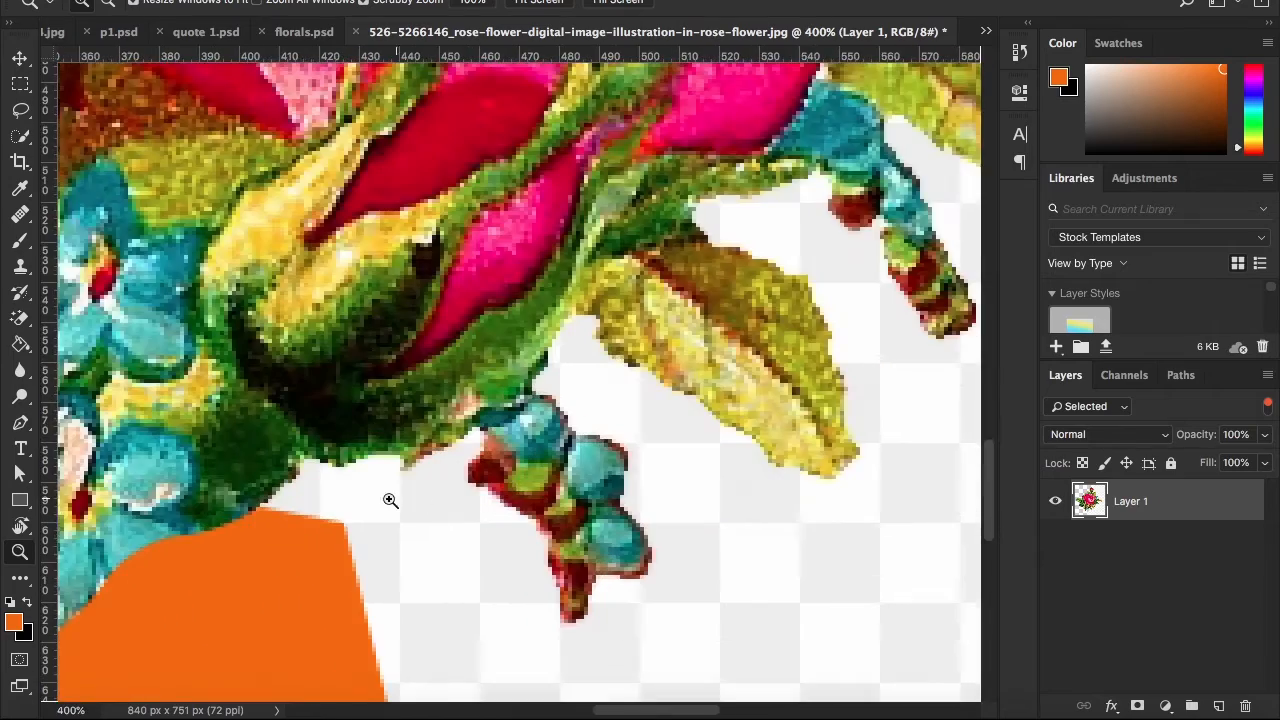
click(308, 500)
click(251, 492)
drag(250, 493, 382, 480)
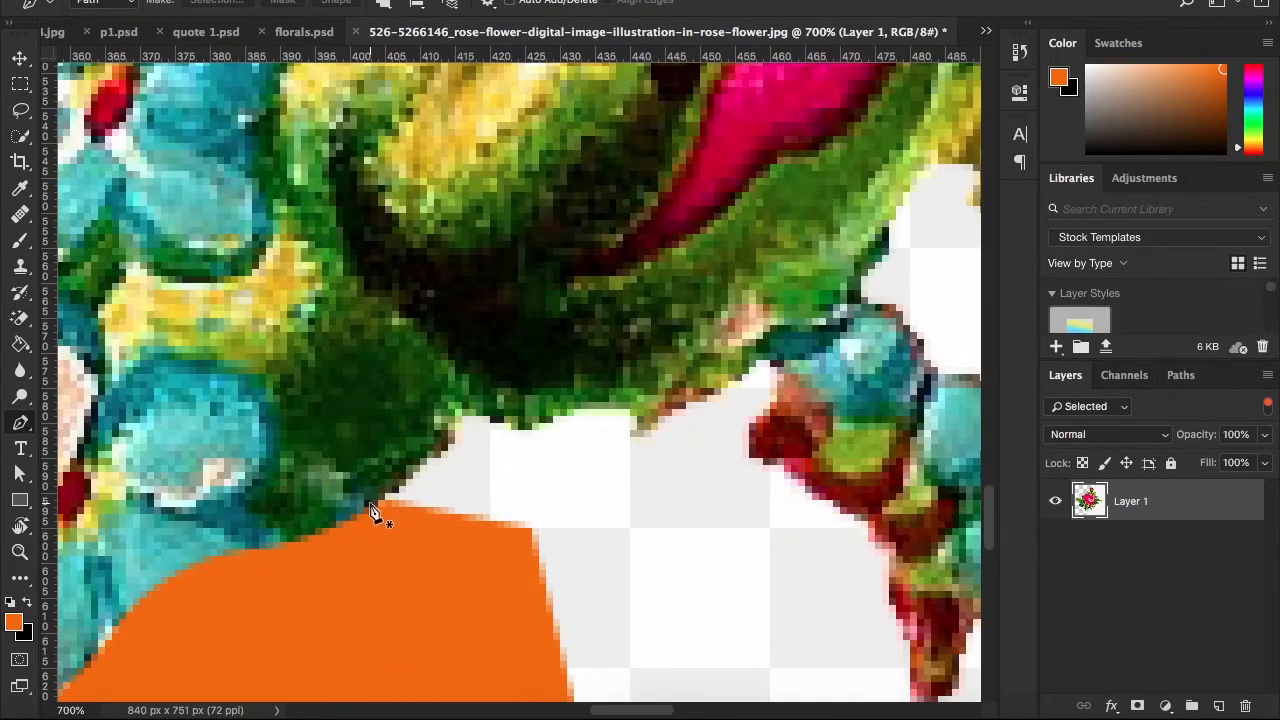
click(371, 505)
drag(468, 402, 475, 352)
alt+click(469, 404)
drag(550, 413, 535, 456)
Continue the path along the lower rosebud's underside past the hanging blue twig, undoing the misplaced point
drag(608, 403, 591, 380)
drag(598, 375, 564, 371)
drag(624, 408, 518, 466)
key(super+z)
drag(531, 331, 563, 273)
drag(548, 310, 477, 426)
drag(551, 342, 601, 295)
Trace the green sepal's lower edge and cut across the blue floret to the notch beside the yellow-green leaf
drag(601, 297, 445, 374)
drag(527, 363, 604, 355)
drag(661, 314, 483, 351)
drag(520, 304, 527, 279)
Trace the small yellow-green leaf to its tip and back up to the dark green leaf, with a corner at the tip
drag(604, 338, 571, 375)
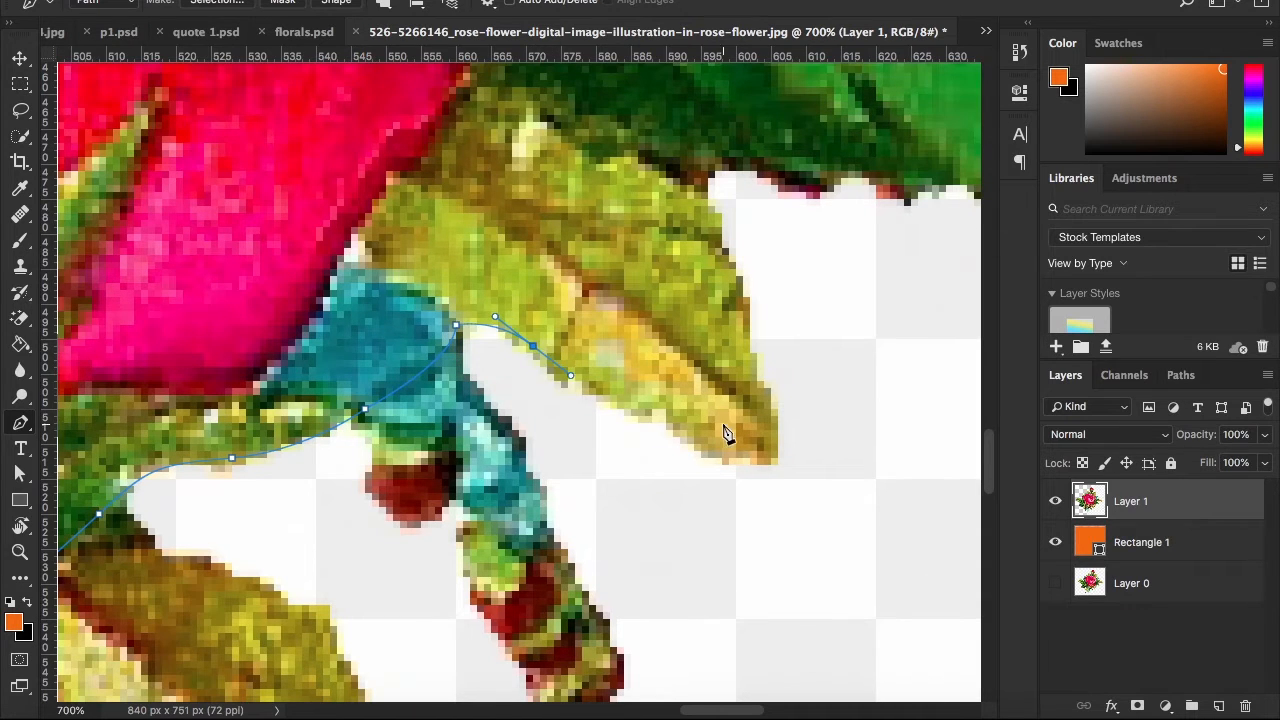
drag(771, 430, 889, 410)
alt+double_click(772, 431)
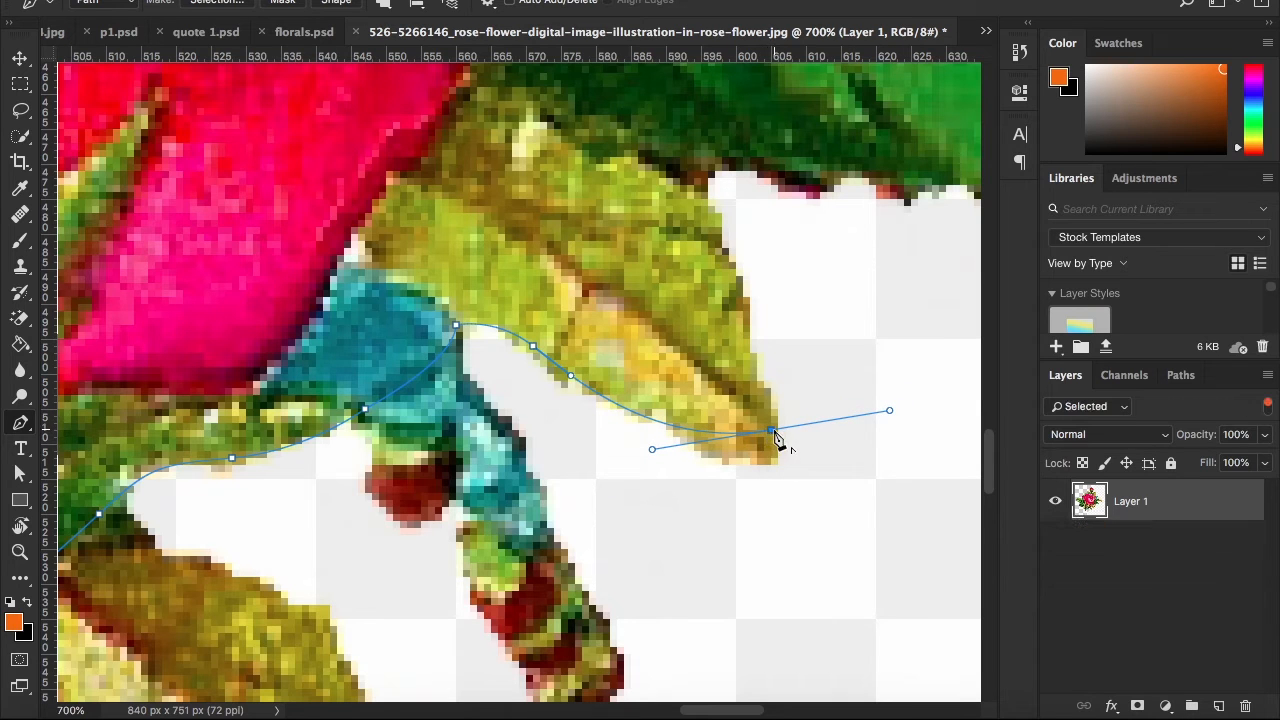
drag(726, 394, 571, 465)
drag(601, 417, 584, 342)
key(super+z)
click(538, 243)
drag(626, 211, 443, 349)
Trace the serrated lower edge of the large green leaf to its pointed tip and round the tip
drag(467, 395, 508, 422)
alt+click(468, 394)
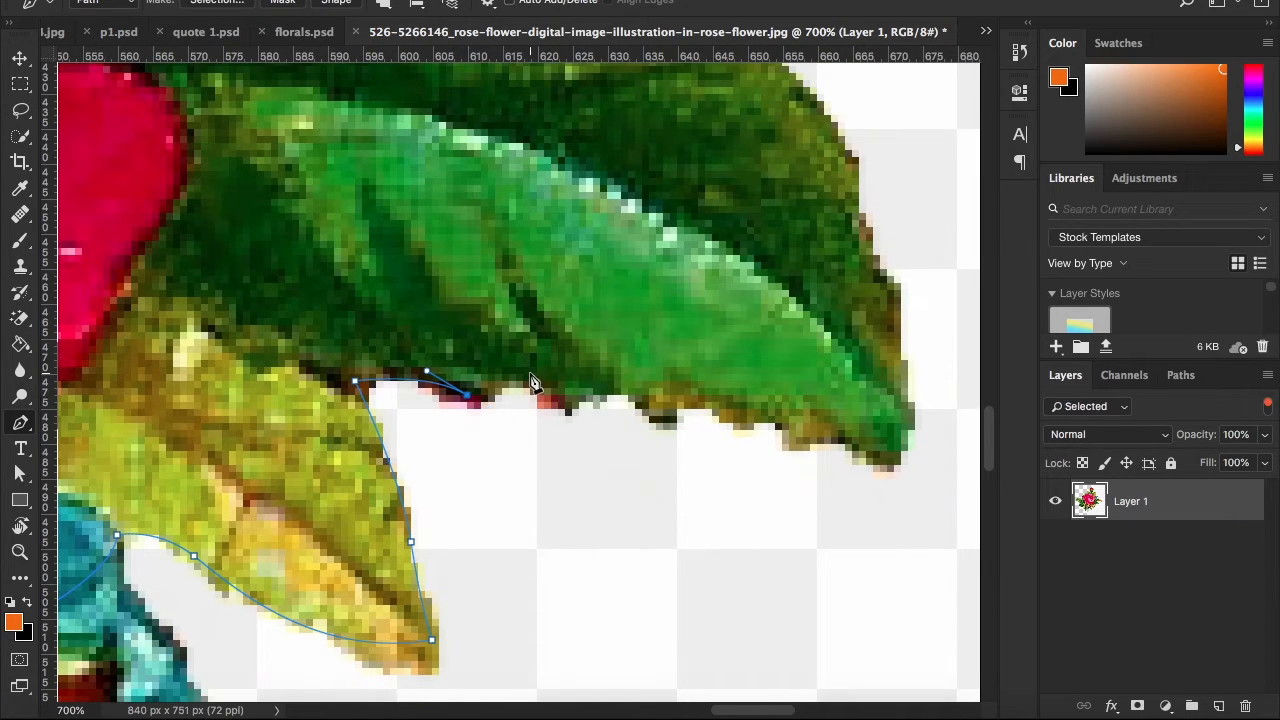
scroll(519, 390, right, 2)
scroll(519, 390, up, 1)
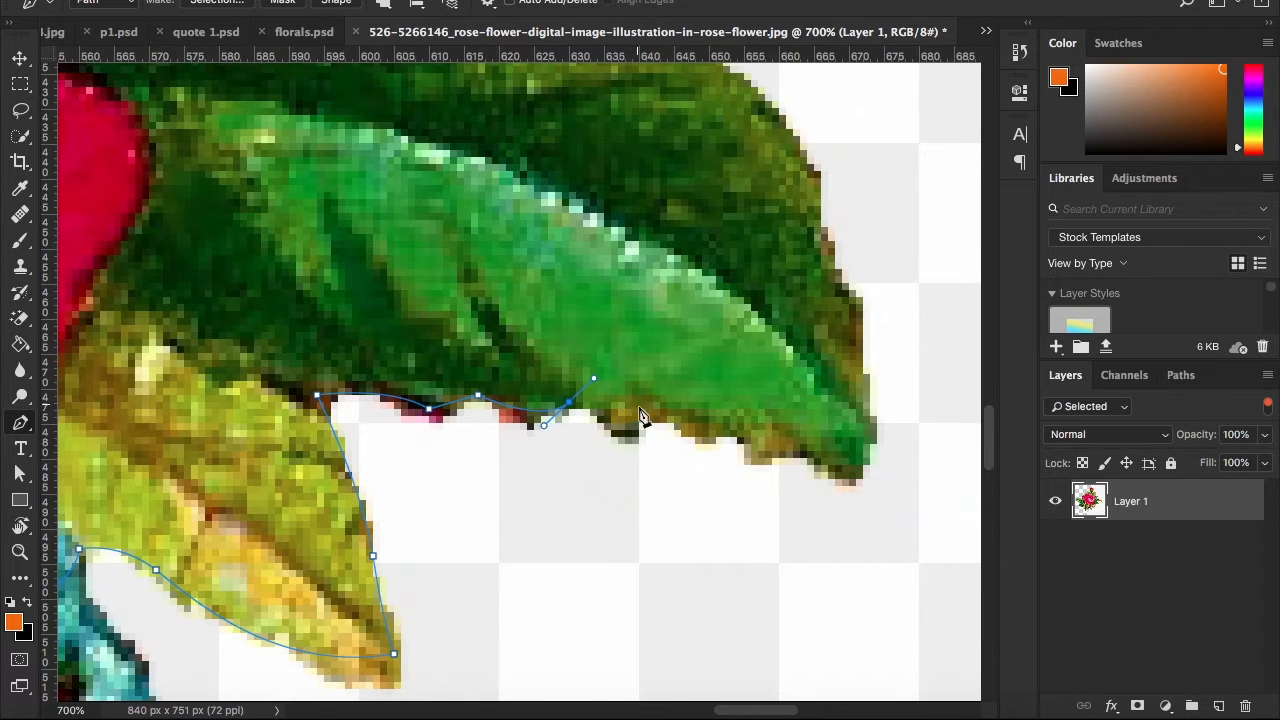
scroll(673, 418, right, 10)
drag(547, 430, 648, 444)
click(665, 380)
scroll(580, 438, right, 3)
scroll(580, 438, up, 4)
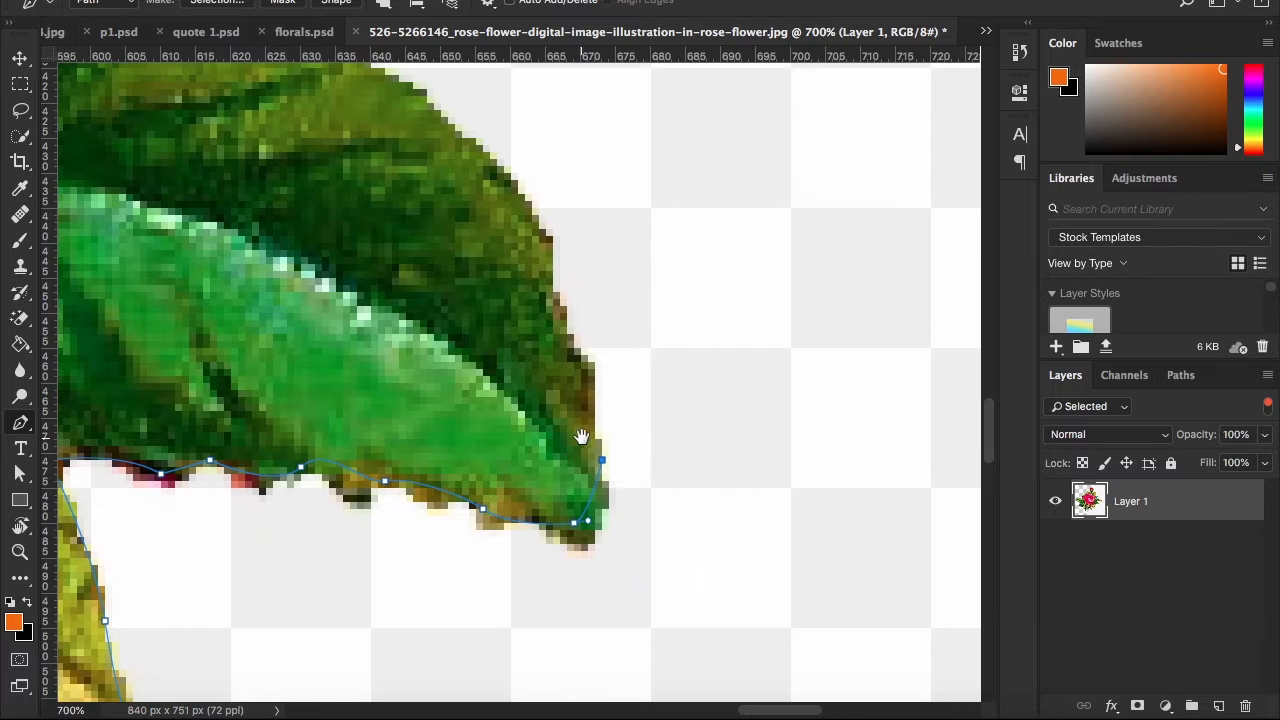
Trace the large green leaf's outer edge up to the notch under the yellow leaf, ending in a corner point
drag(560, 334, 555, 290)
drag(549, 279, 696, 559)
drag(465, 321, 441, 356)
key(super+z)
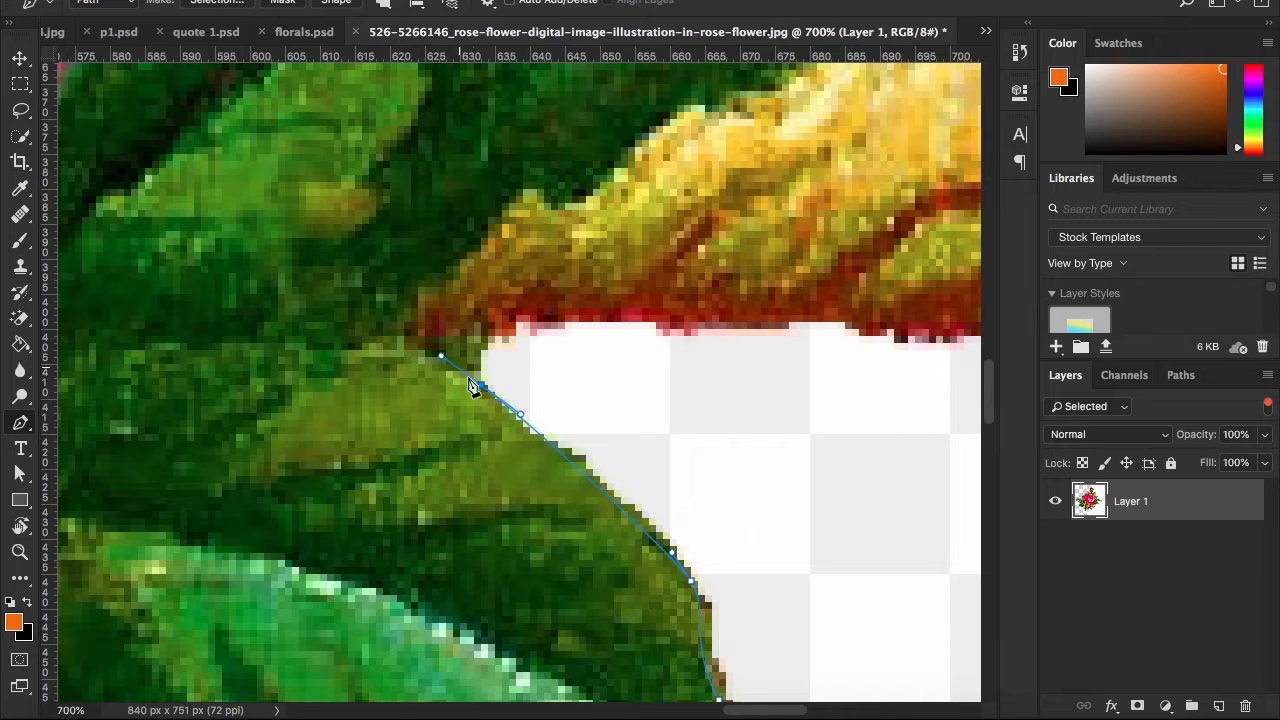
alt+click(481, 385)
Trace the red-bordered lower edge of the long yellow leaf out to its tip
drag(564, 314, 641, 321)
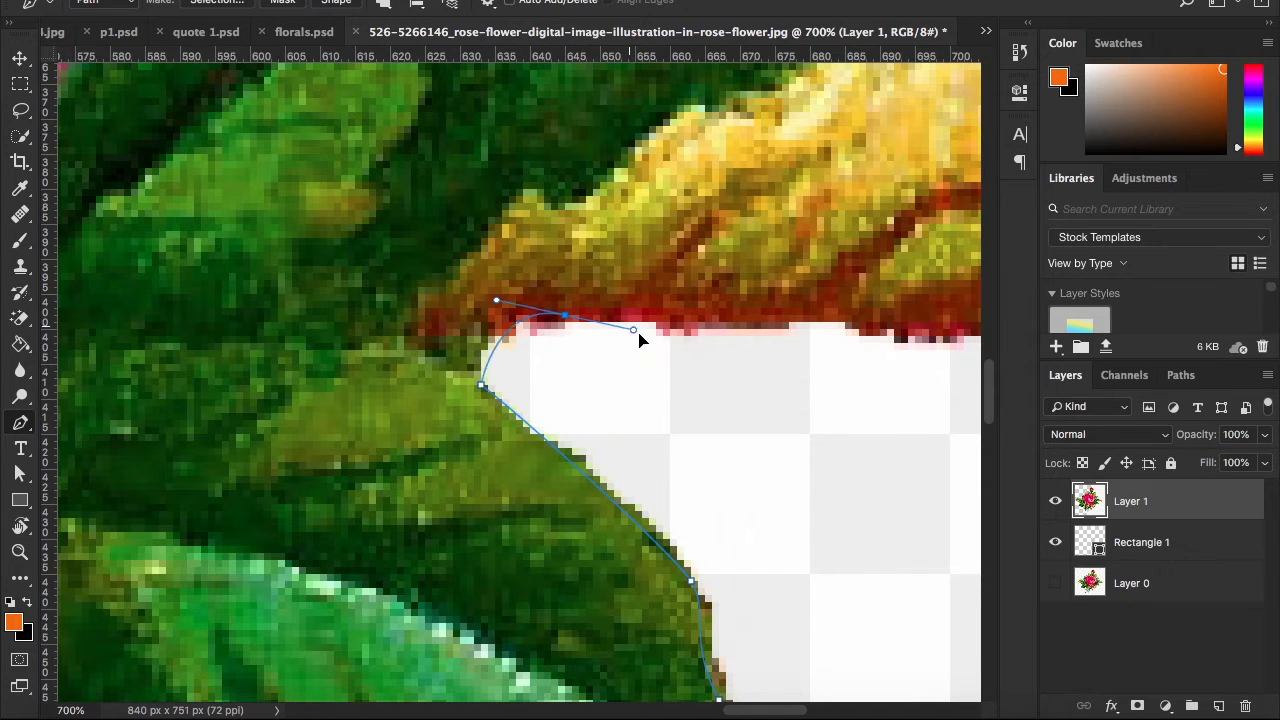
scroll(553, 392, right, 10)
scroll(553, 392, up, 3)
drag(550, 385, 629, 372)
drag(629, 372, 402, 397)
key(super+minus)
drag(526, 418, 593, 410)
drag(742, 454, 627, 438)
key(super+z)
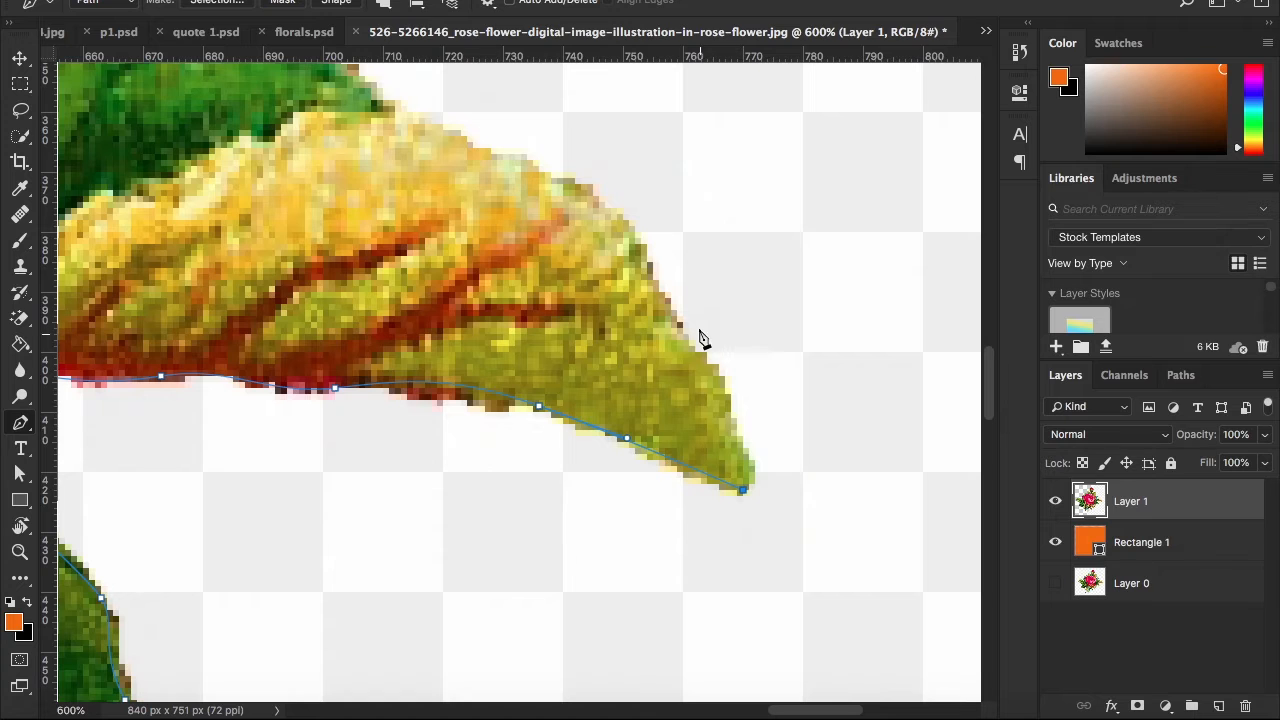
Trace the upper edge of the yellow leaf and the green leaf behind it back to the lower blue flower
drag(663, 310, 726, 433)
drag(611, 324, 678, 445)
drag(629, 390, 643, 428)
drag(536, 381, 472, 381)
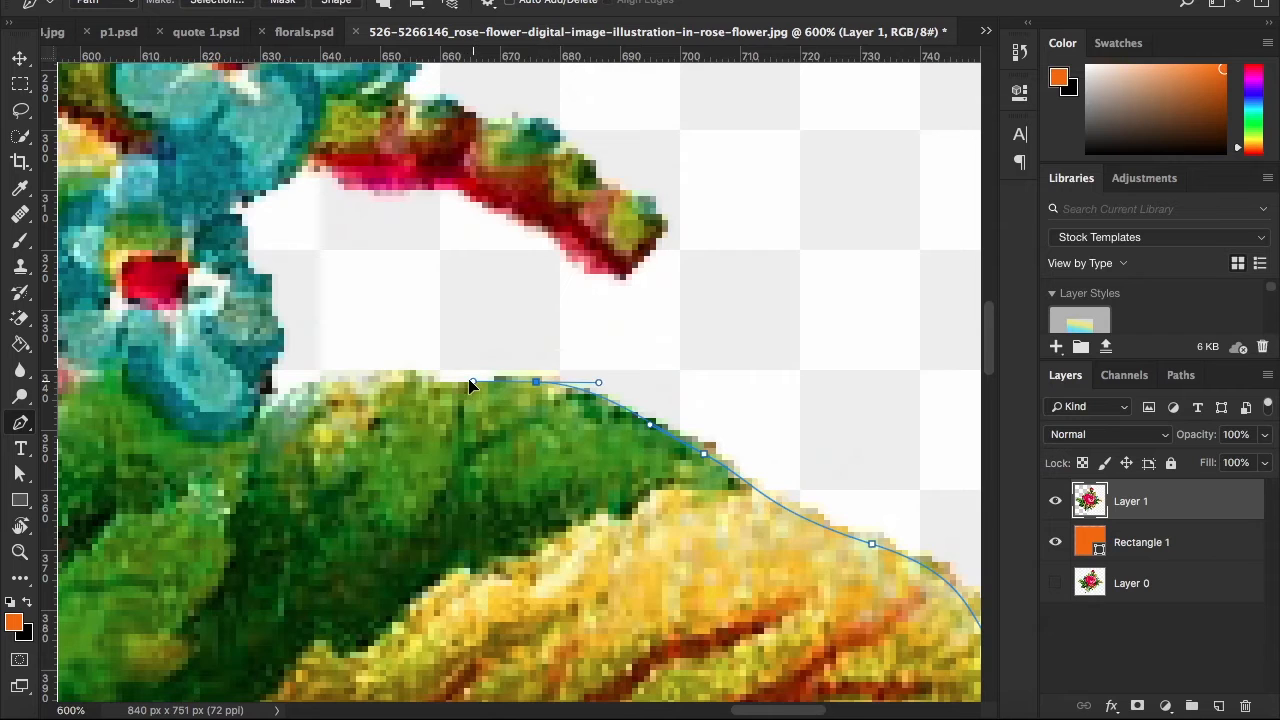
drag(350, 387, 338, 490)
click(327, 448)
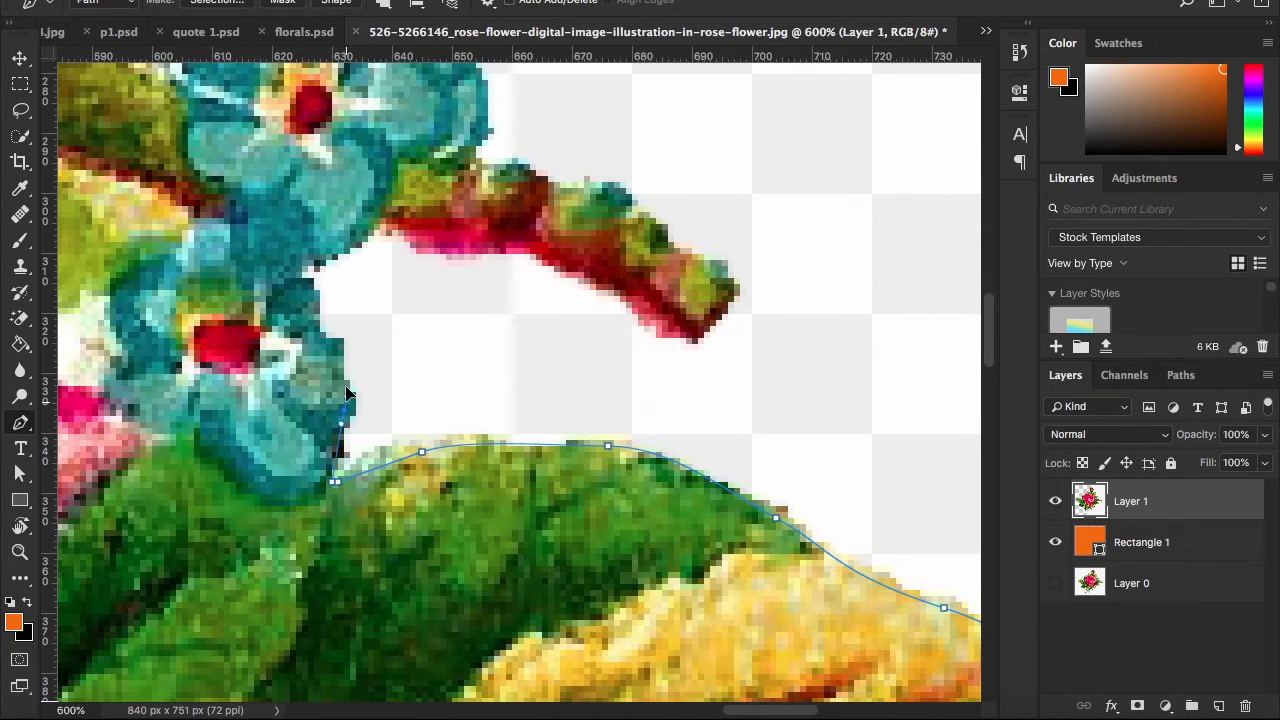
Trace the outer edges of the two blue flowers on the right, cutting across the base of the red twig
drag(320, 320, 379, 421)
drag(385, 362, 456, 353)
key(super+z)
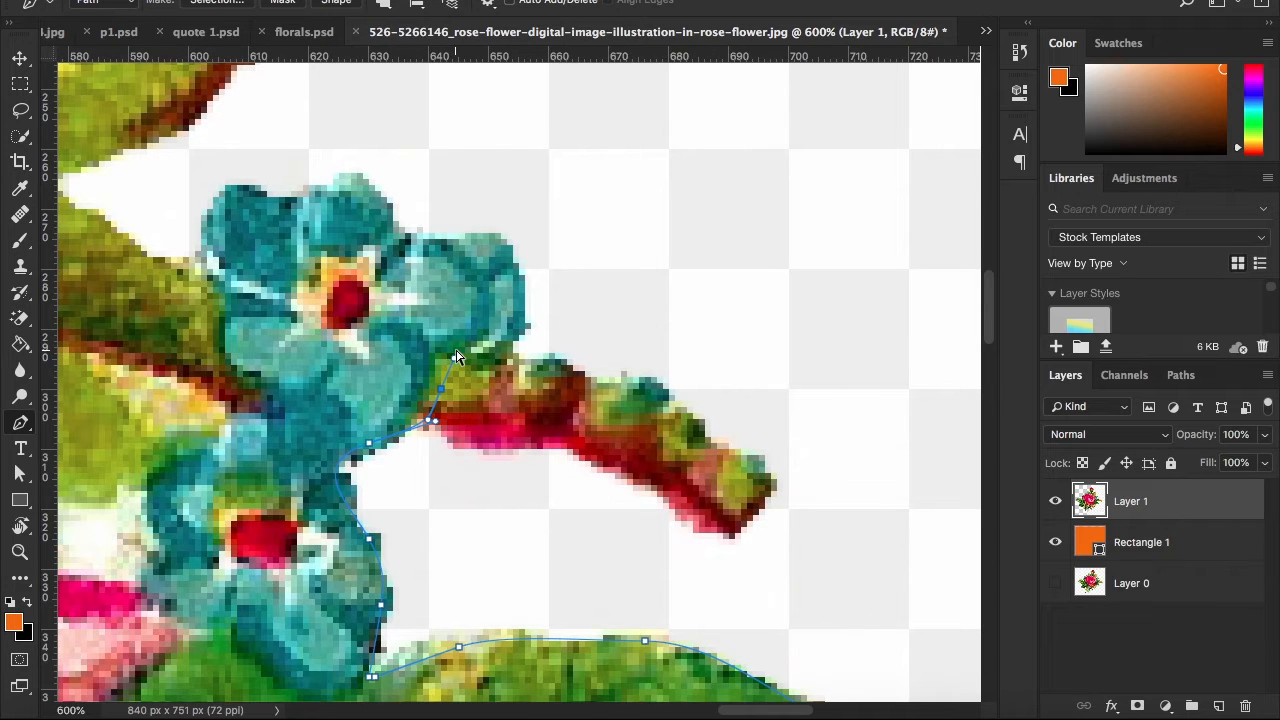
drag(457, 228, 404, 345)
key(ctrl+r)
drag(395, 269, 391, 235)
drag(342, 269, 228, 305)
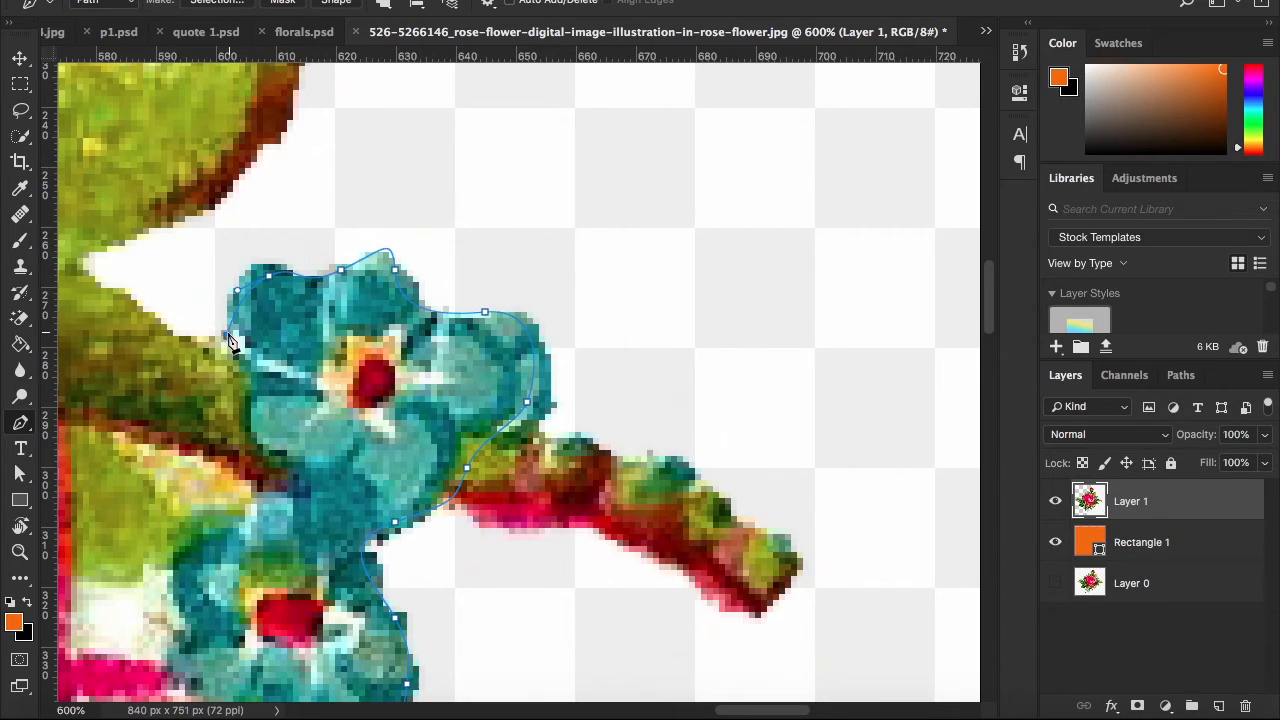
Carry the path above the canvas and around the outside of its right and lower edges, closing it at its starting point
click(293, 193)
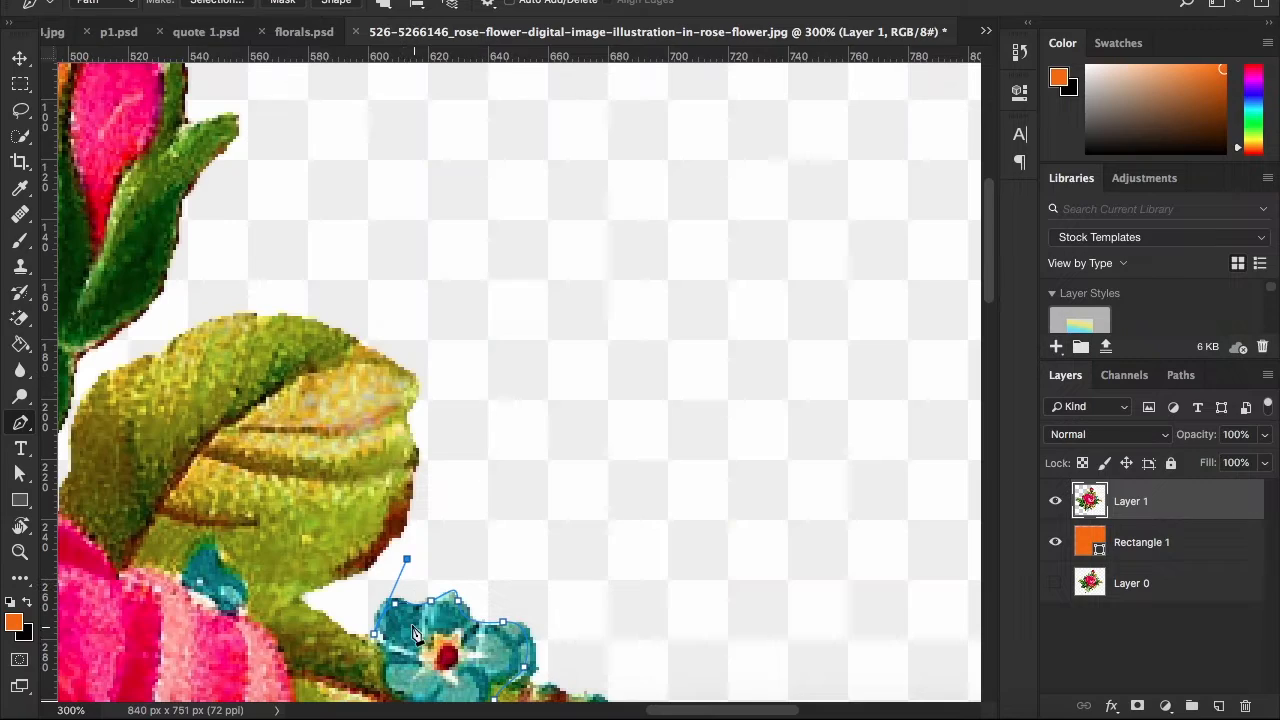
click(509, 280)
scroll(516, 276, up, 5)
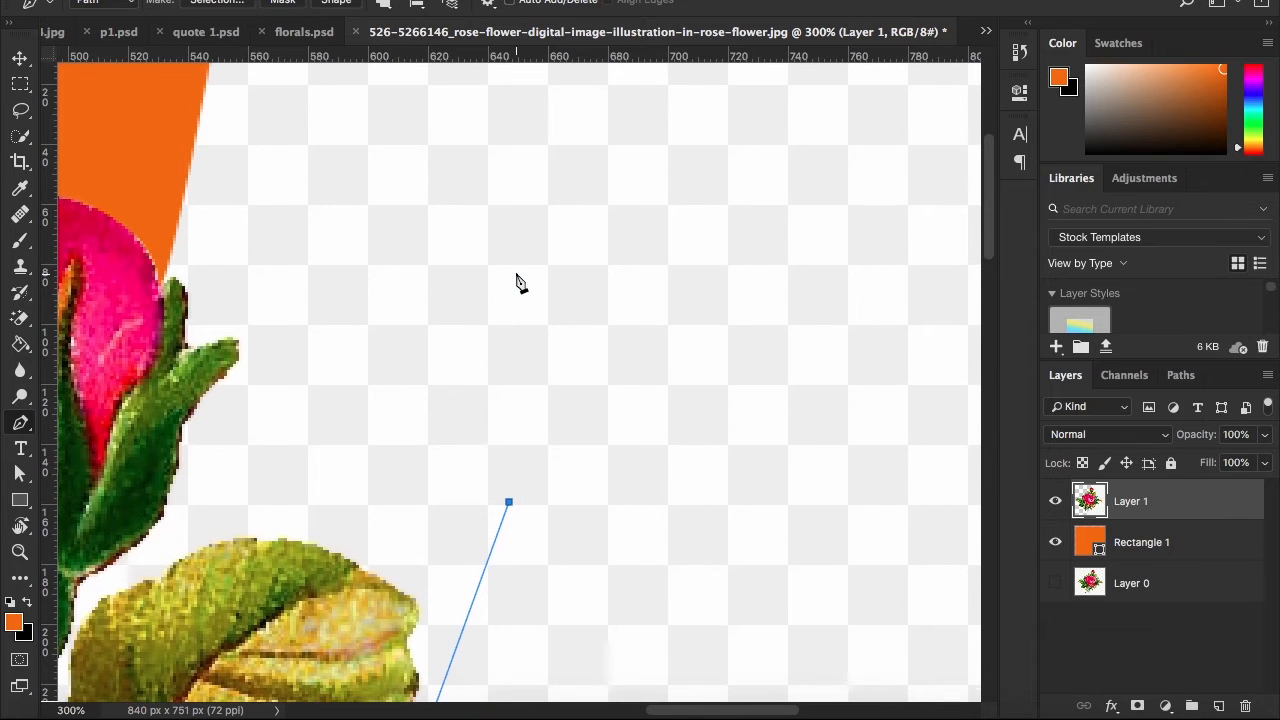
key(super+minus)
key(super+minus)
click(525, 233)
click(829, 241)
key(super+minus)
click(861, 694)
click(494, 671)
click(441, 617)
click(511, 538)
Convert the closed path around the right-hand background into a selection
right_click(770, 510)
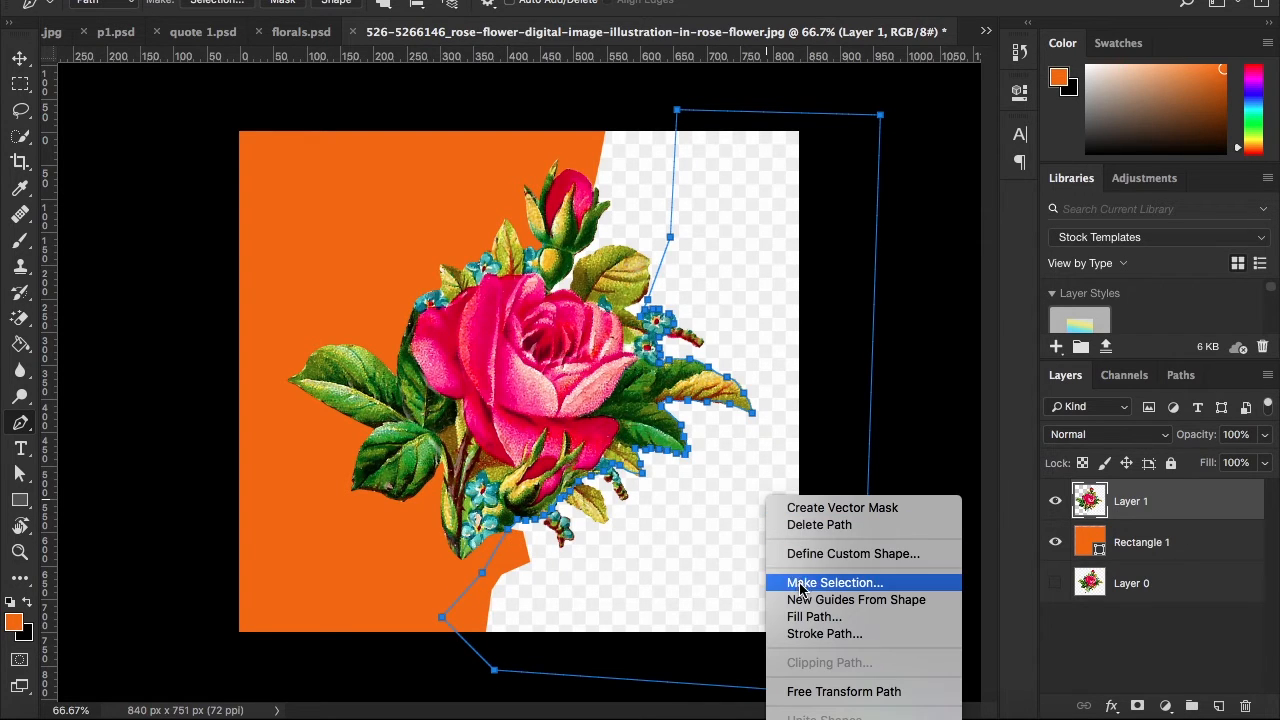
click(800, 578)
click(648, 207)
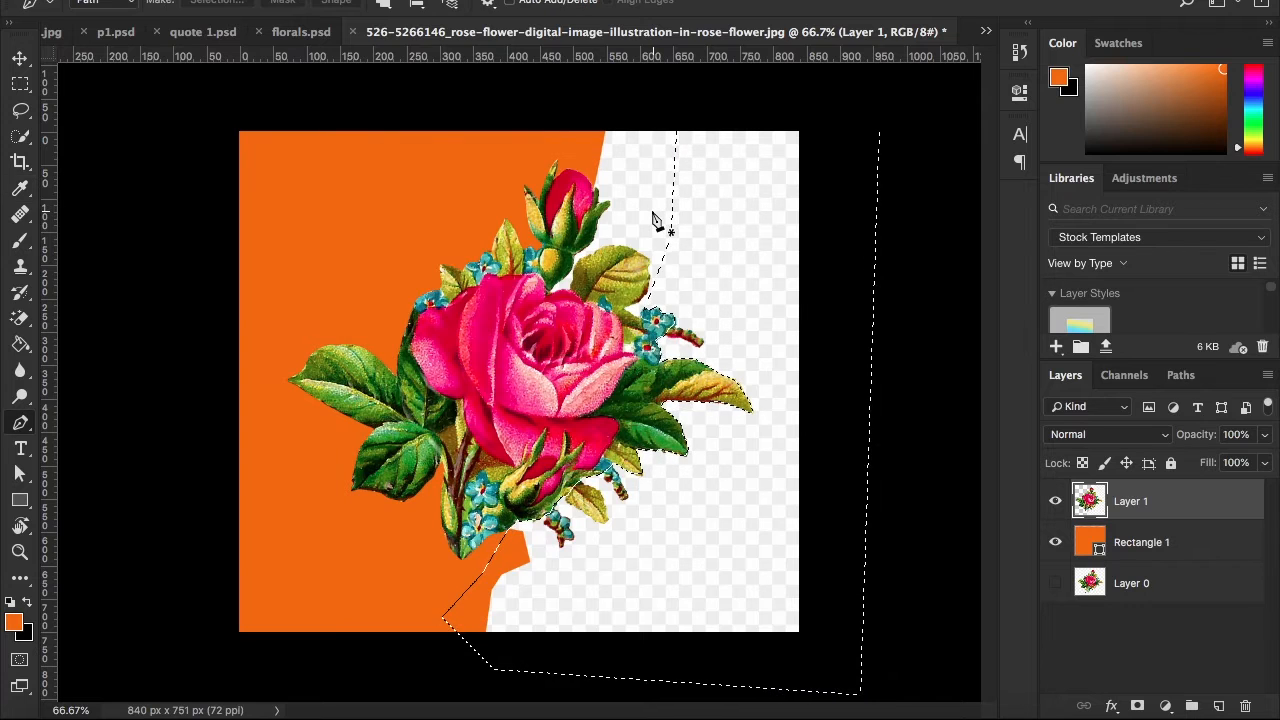
Delete the selected right-hand background from Layer 1 and clear the selection
key(Delete)
key(ctrl+d)
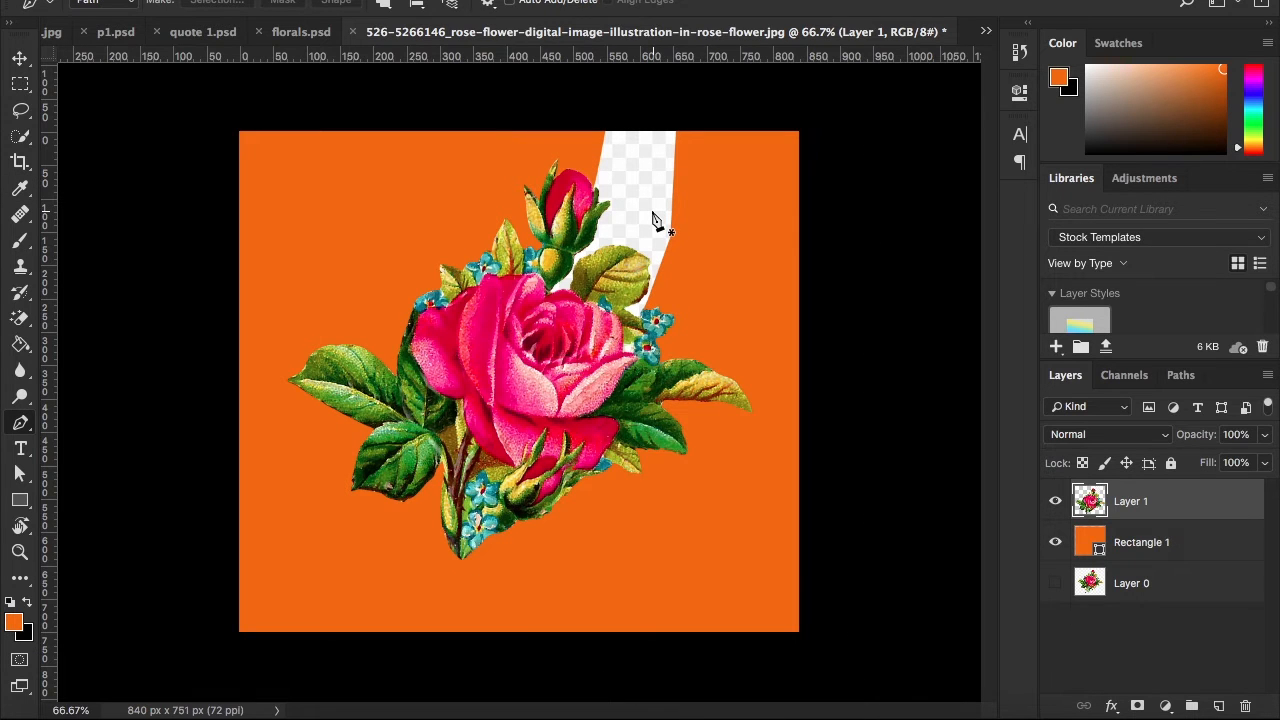
Start a new path beside the upper-right blue flower and trace the lower edge of the white notch between the flower and the leaf
key(z)
click(662, 211)
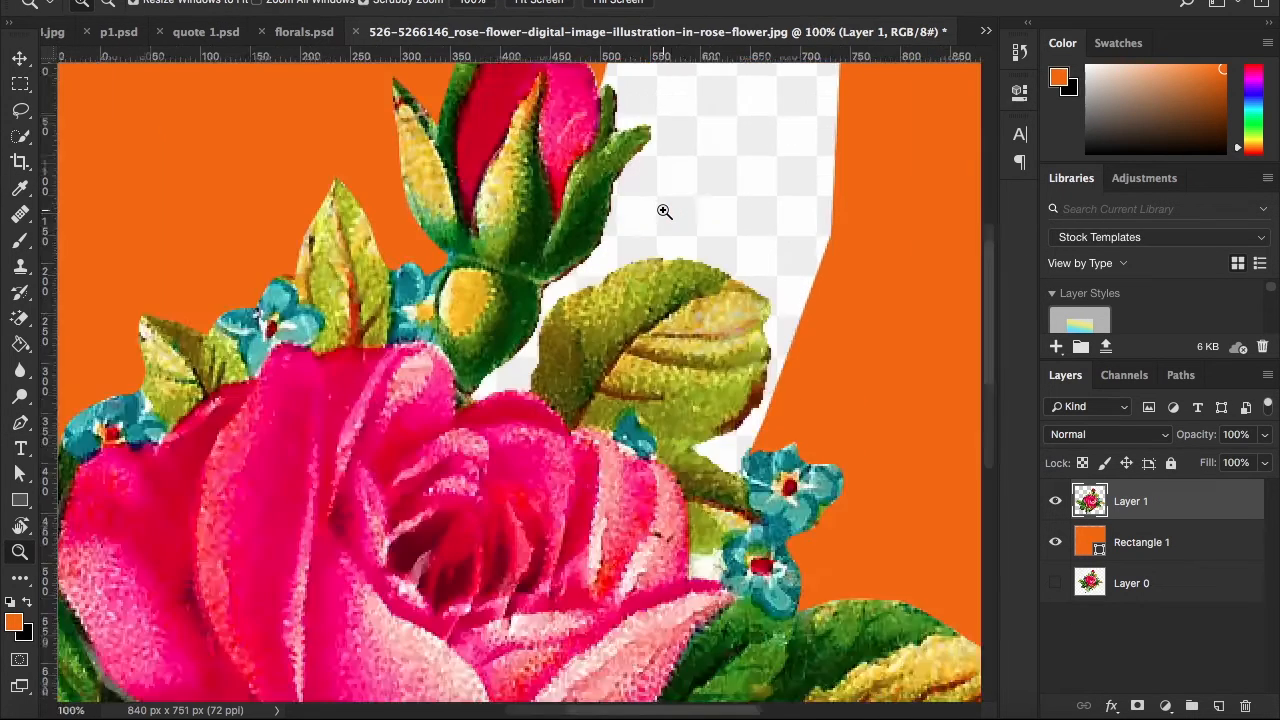
scroll(982, 305, down, 3)
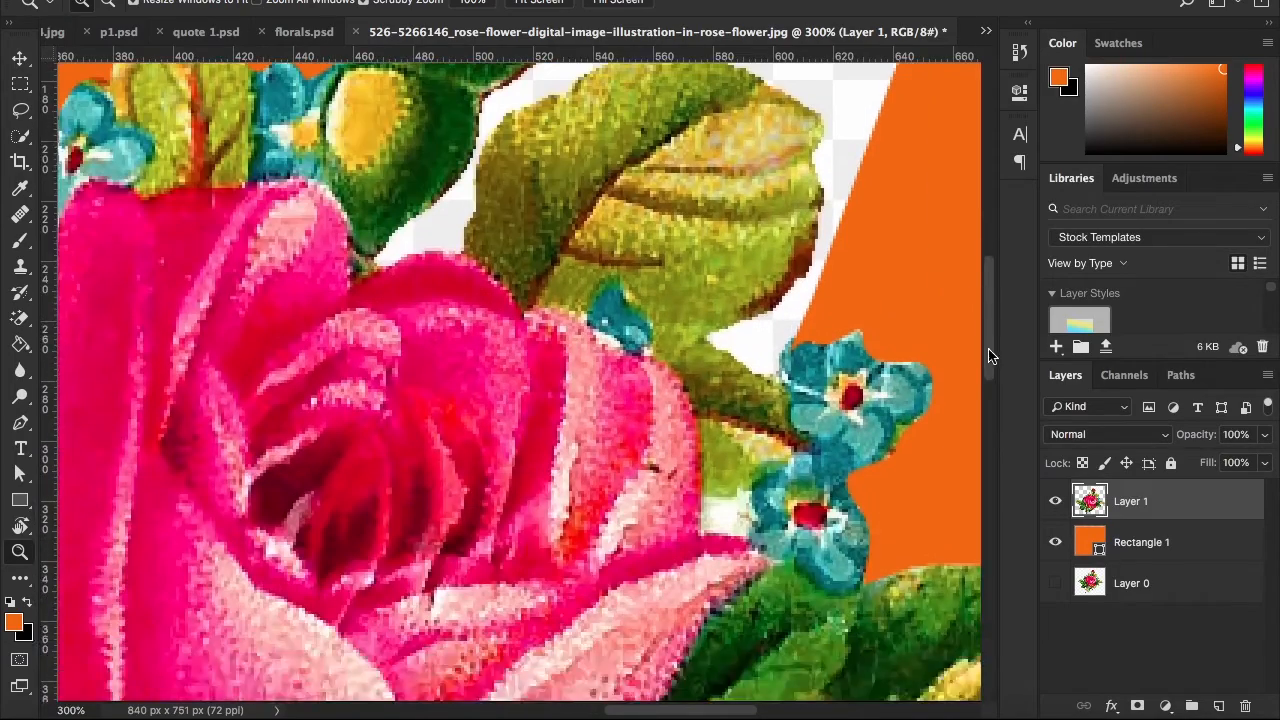
click(777, 372)
click(779, 385)
click(779, 389)
click(778, 389)
drag(748, 711, 761, 711)
click(523, 545)
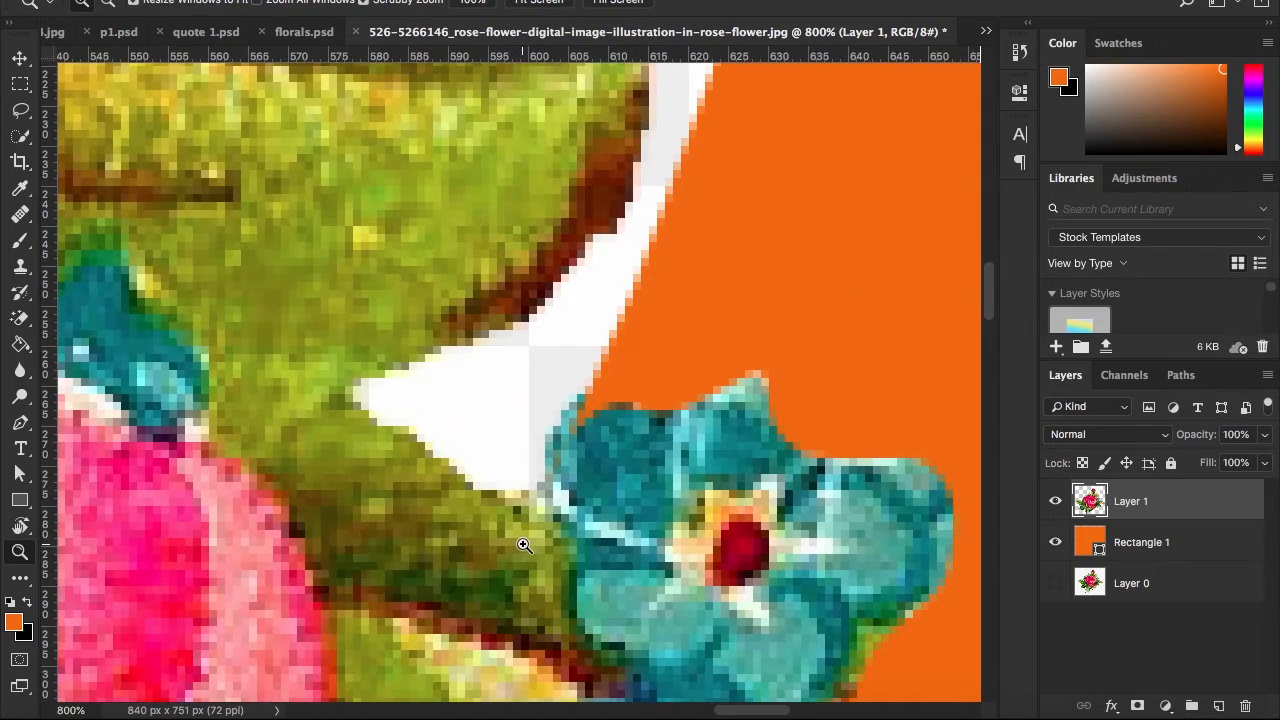
key(p)
click(586, 410)
drag(544, 489, 550, 518)
drag(385, 425, 338, 425)
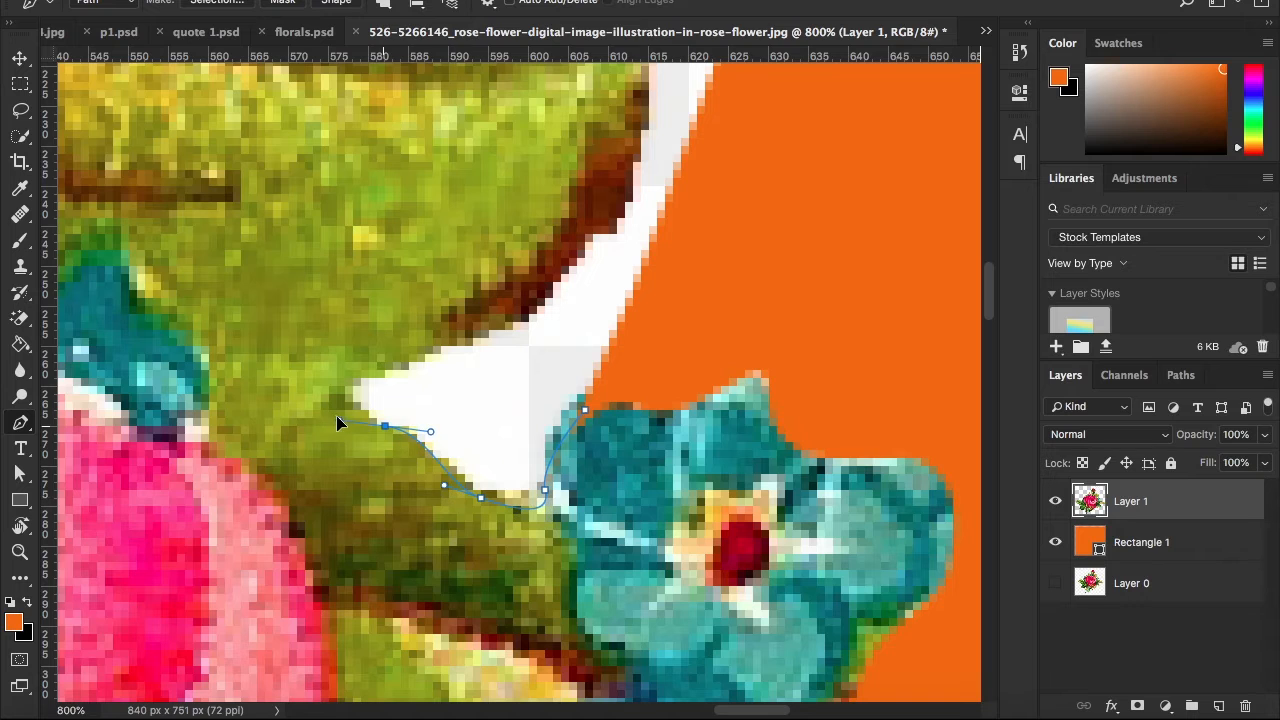
Trace around the notch's inner tip and up the right side of the large yellow-green leaf to its top edge
drag(345, 370, 369, 360)
drag(505, 313, 625, 158)
scroll(580, 272, up, 3)
scroll(634, 251, up, 5)
scroll(625, 158, up, 6)
drag(656, 279, 608, 216)
key(ctrl+z)
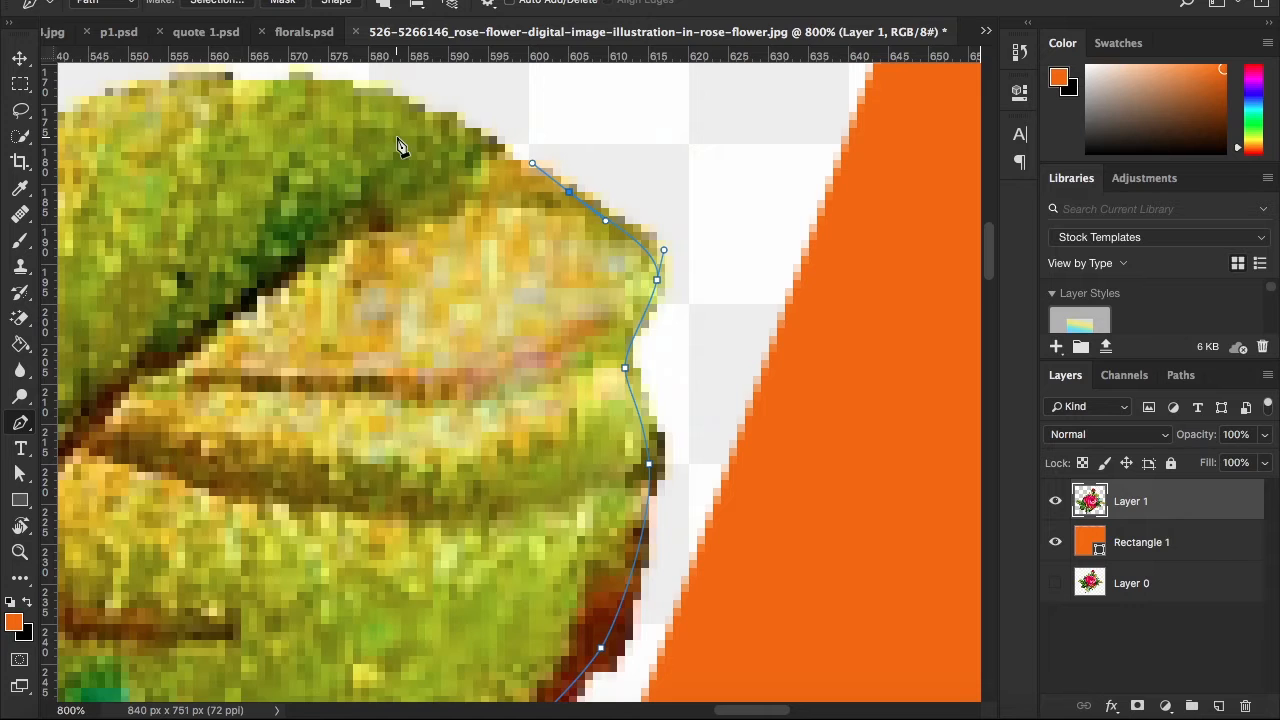
scroll(397, 146, up, 3)
drag(297, 183, 203, 178)
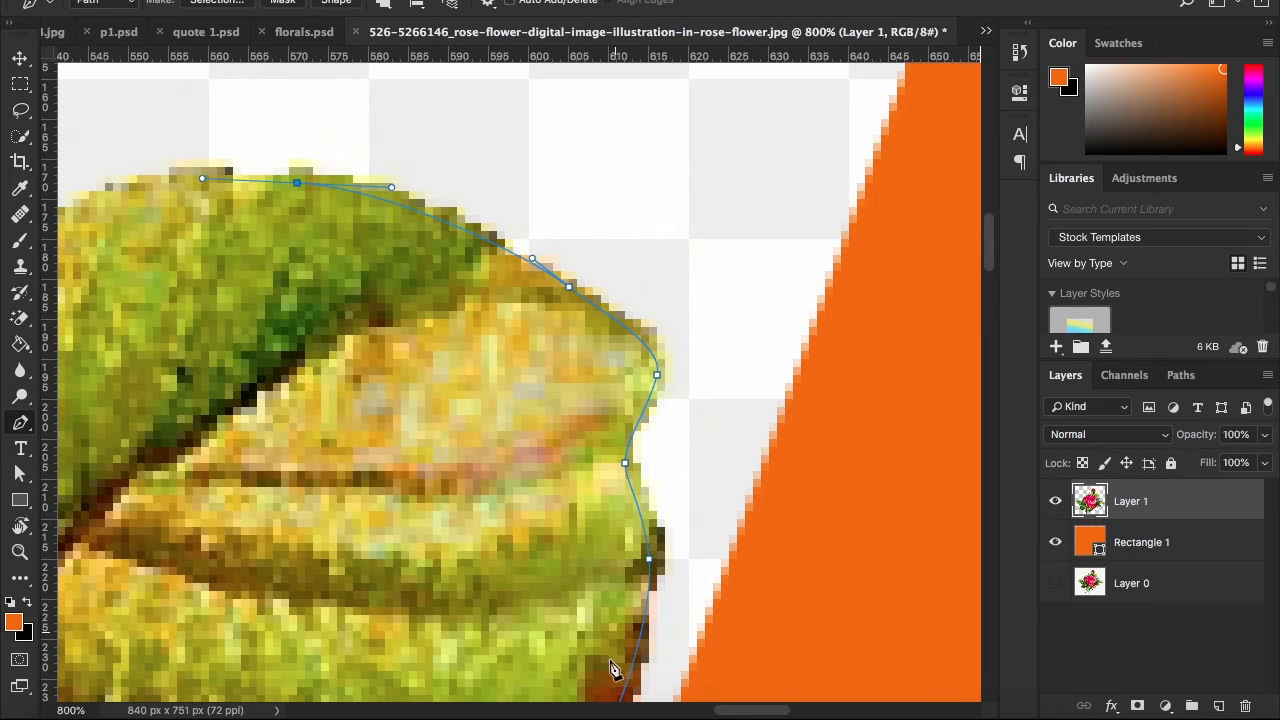
Continue the path over the leaf's upper left edge and down its left side to the pink rose petal
drag(722, 711, 694, 711)
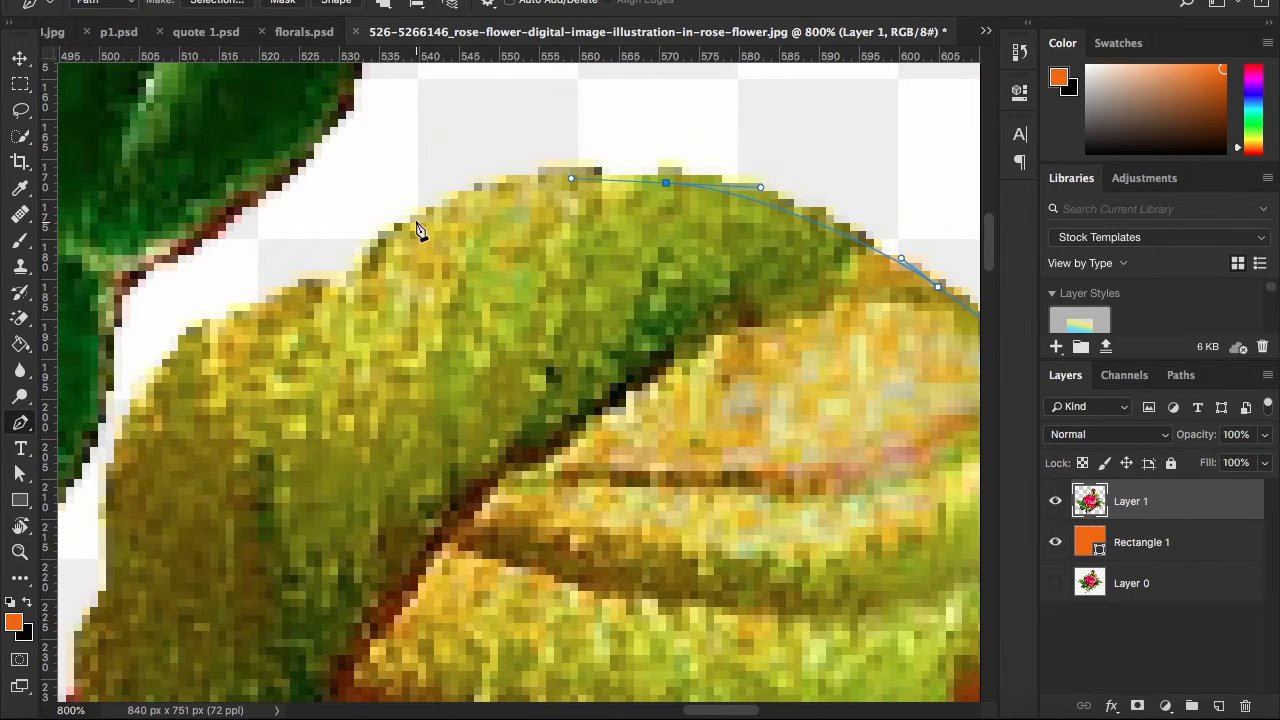
drag(345, 287, 321, 289)
drag(234, 317, 93, 403)
scroll(172, 337, down, 2)
scroll(106, 346, down, 4)
scroll(95, 400, down, 2)
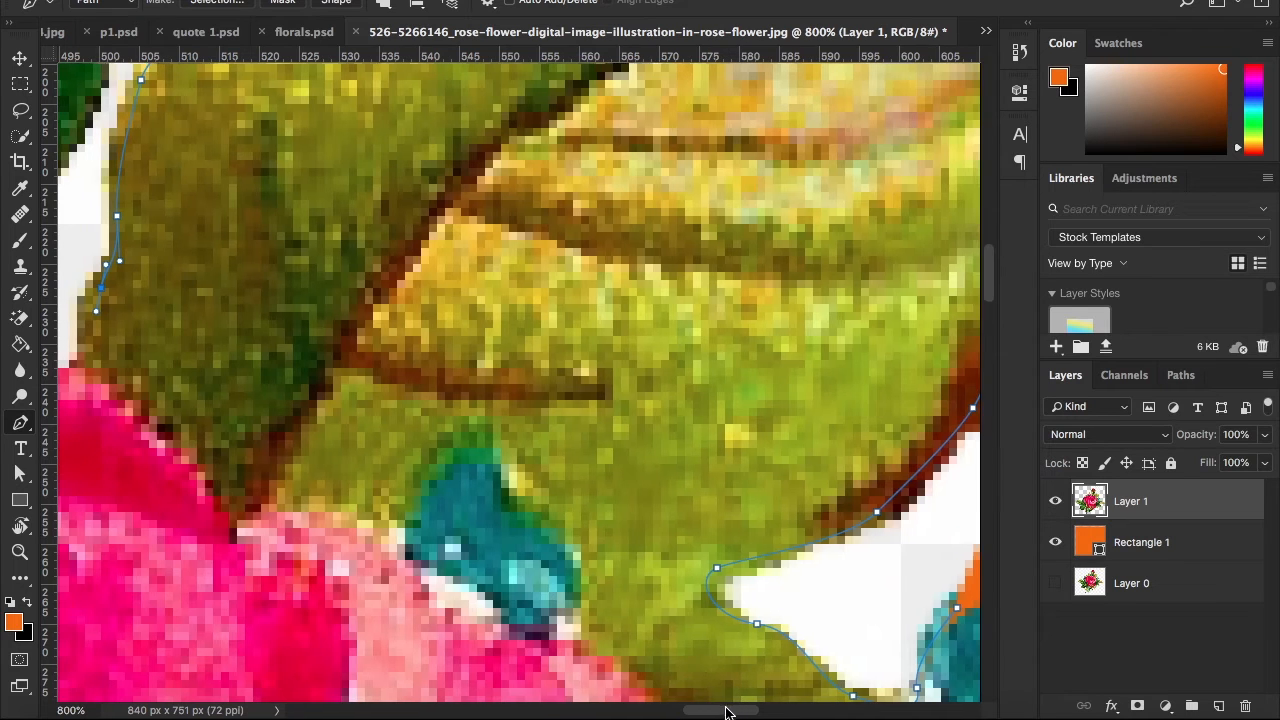
drag(731, 708, 698, 708)
drag(470, 367, 451, 375)
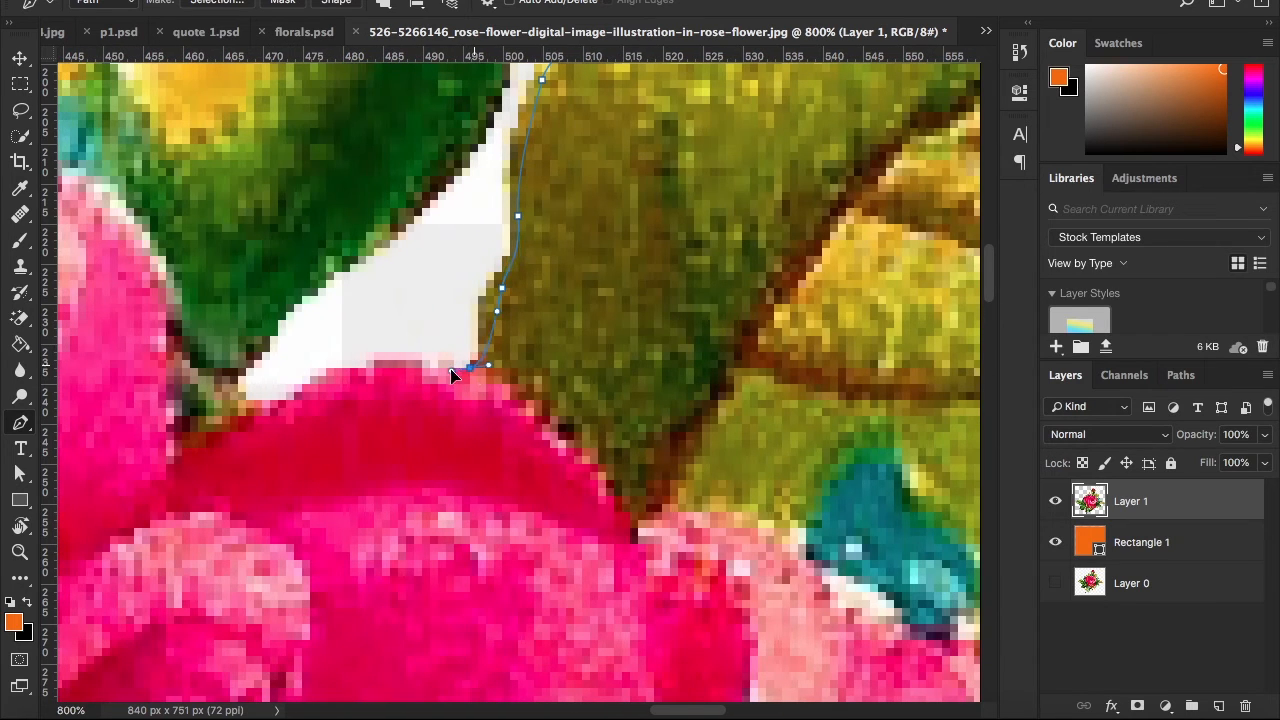
Trace along the top of the pink petal and up the right edge of the rounded green base under the rosebud
drag(230, 424, 256, 335)
scroll(320, 284, up, 1)
drag(317, 300, 343, 287)
drag(431, 235, 443, 215)
key(ctrl+z)
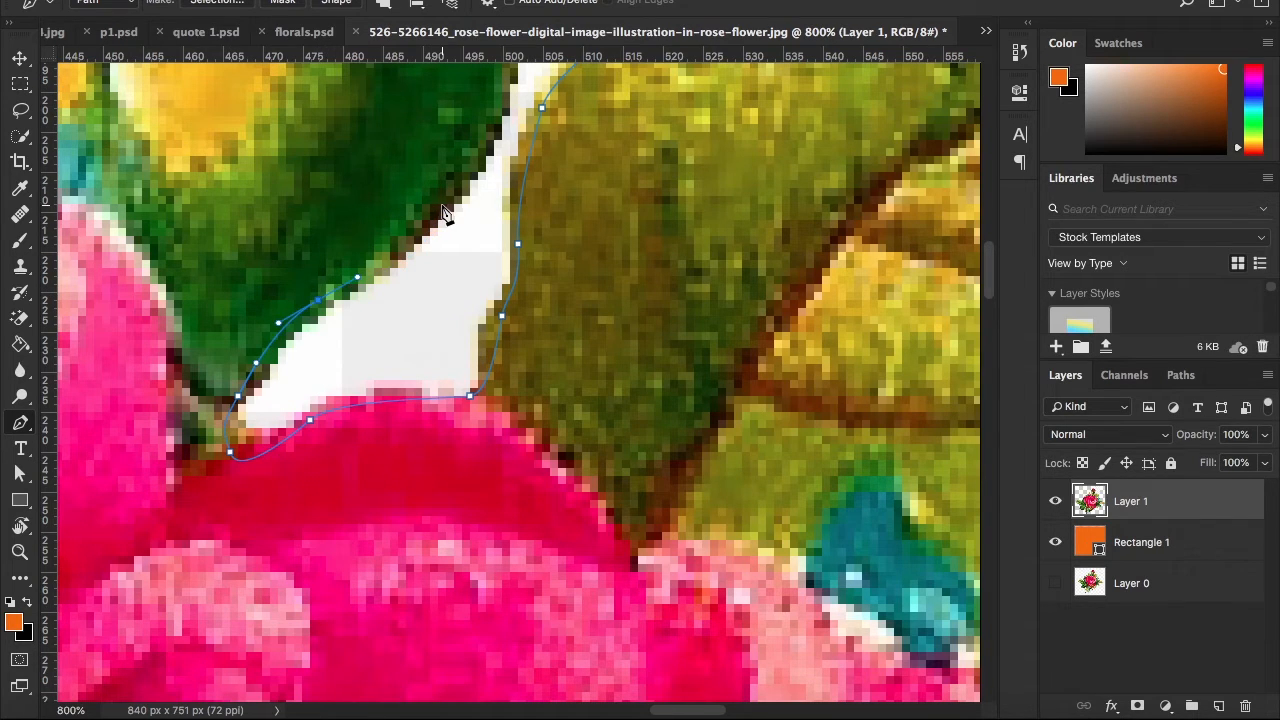
drag(448, 207, 512, 190)
scroll(480, 194, up, 5)
key(ctrl+z)
drag(525, 189, 541, 116)
scroll(600, 210, up, 5)
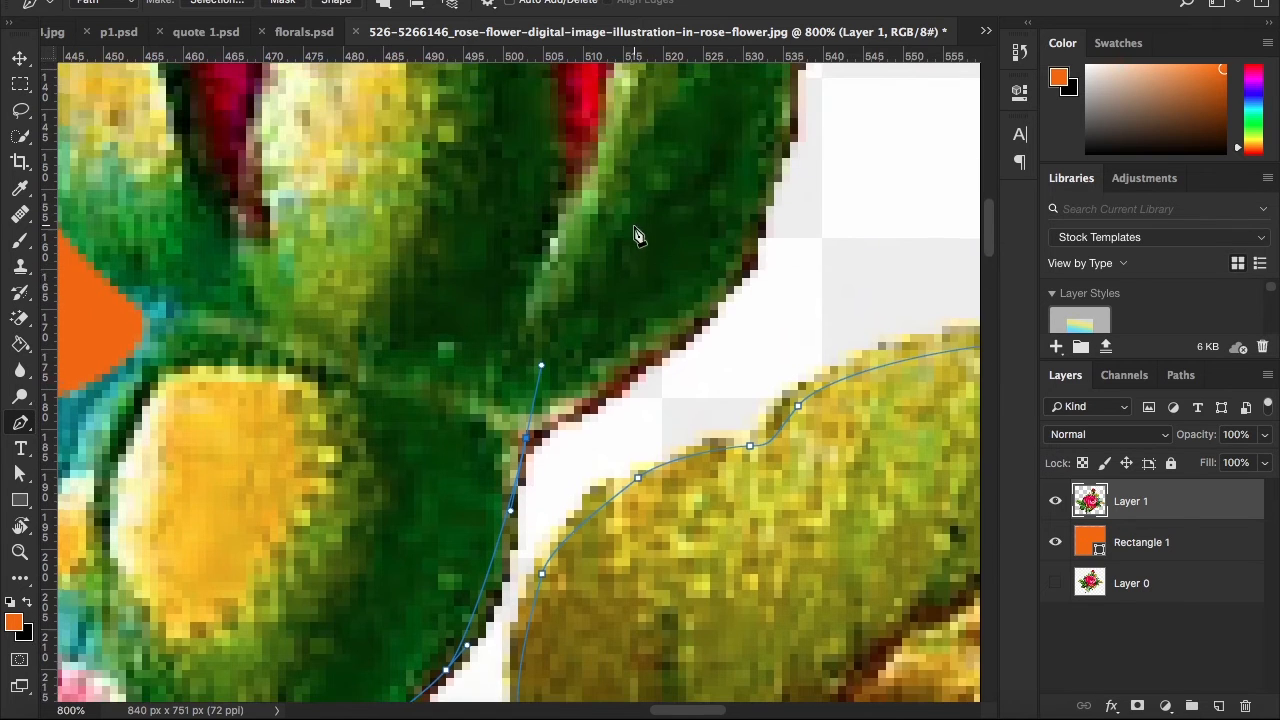
Trace the outer edge of the rosebud's right sepal up to its tip
drag(760, 240, 798, 113)
scroll(820, 233, up, 6)
drag(812, 320, 849, 267)
scroll(850, 280, up, 3)
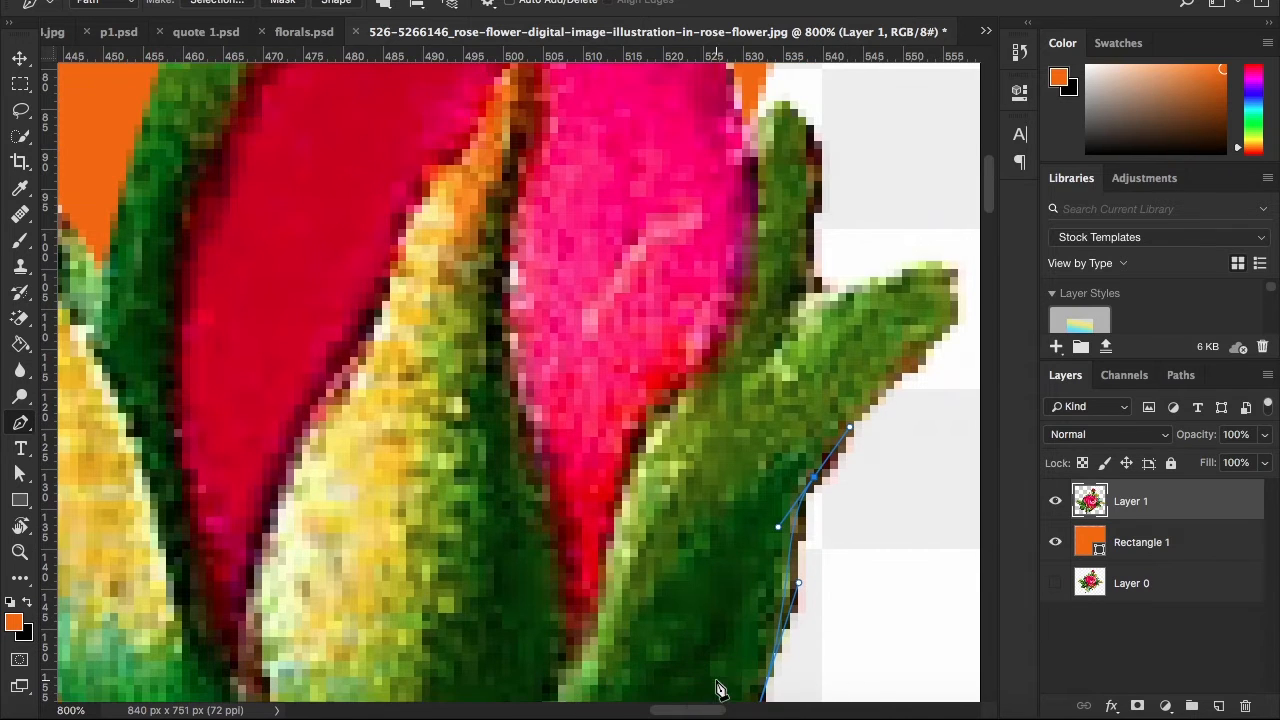
drag(707, 709, 732, 709)
drag(739, 268, 713, 222)
Trace the right sepal's upper edge back to the upright sepal and over that sepal's tip to the pink bud
click(627, 300)
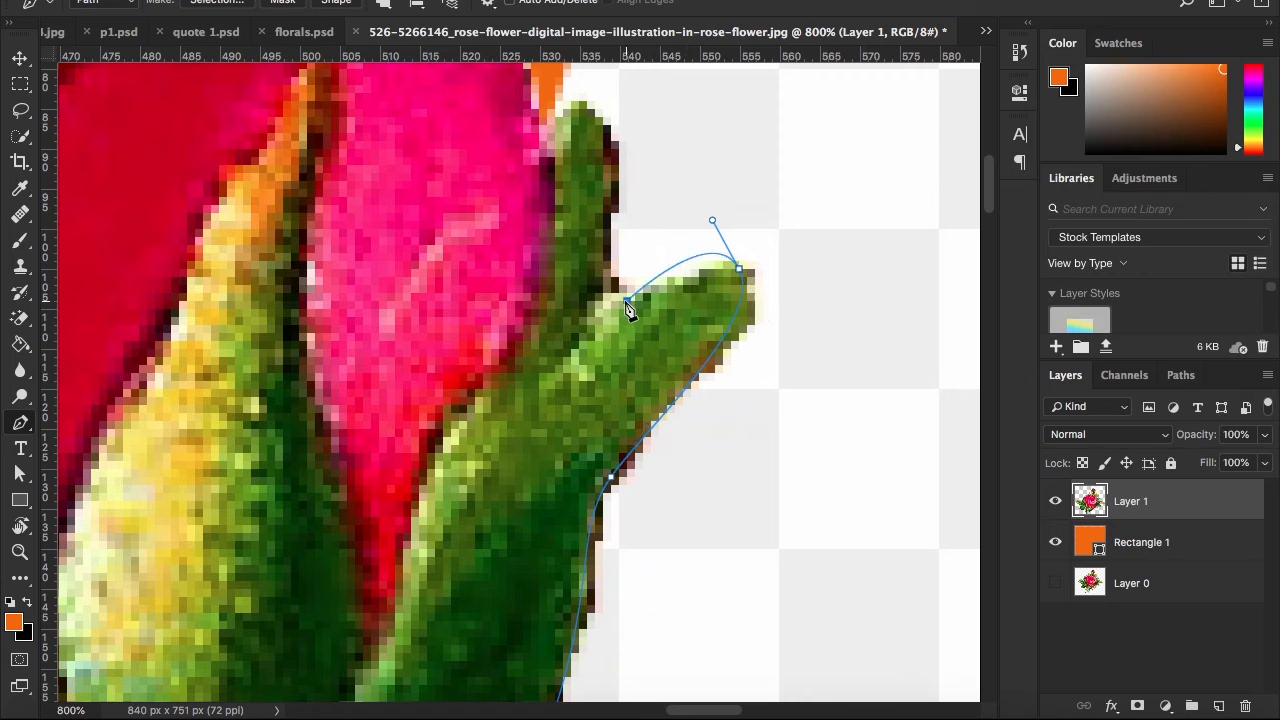
key(super+z)
drag(627, 300, 531, 310)
key(super+z)
drag(611, 285, 502, 272)
drag(615, 293, 651, 358)
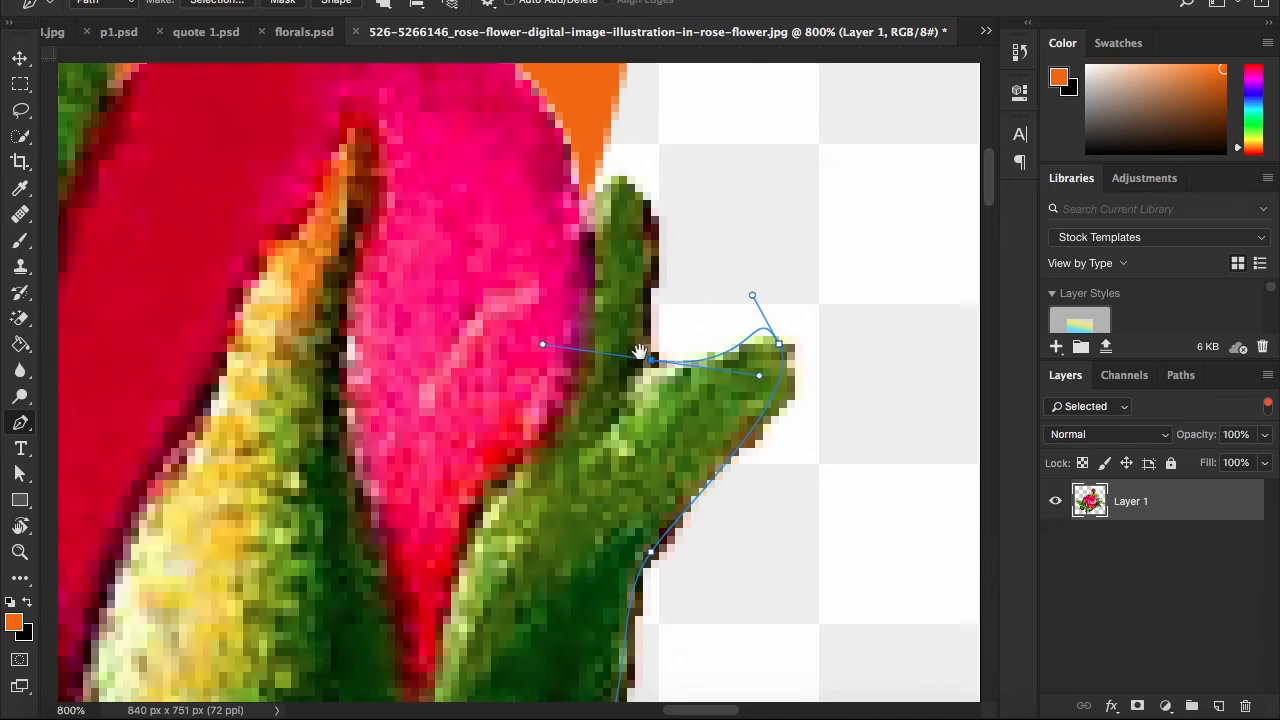
drag(587, 191, 511, 208)
alt+click(586, 194)
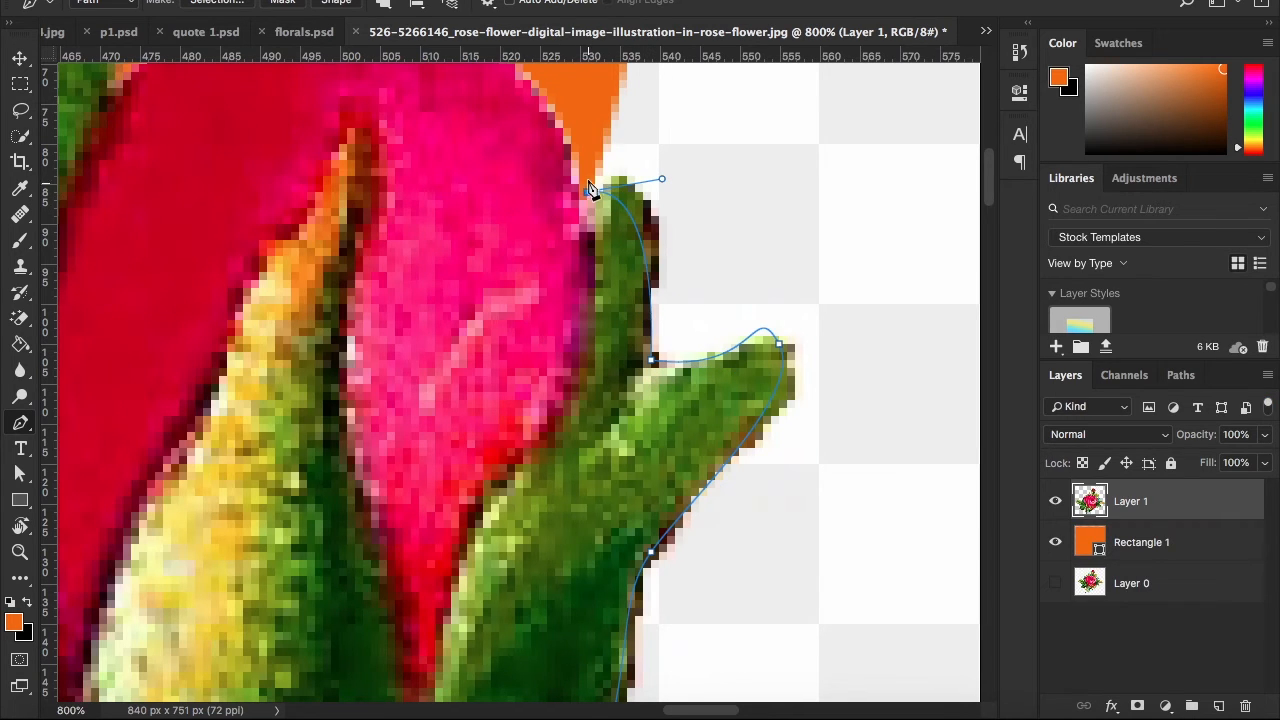
Carry the path above the canvas and around the outside of the remaining background strip, closing it at the blue flower
scroll(587, 191, up, 5)
click(580, 185)
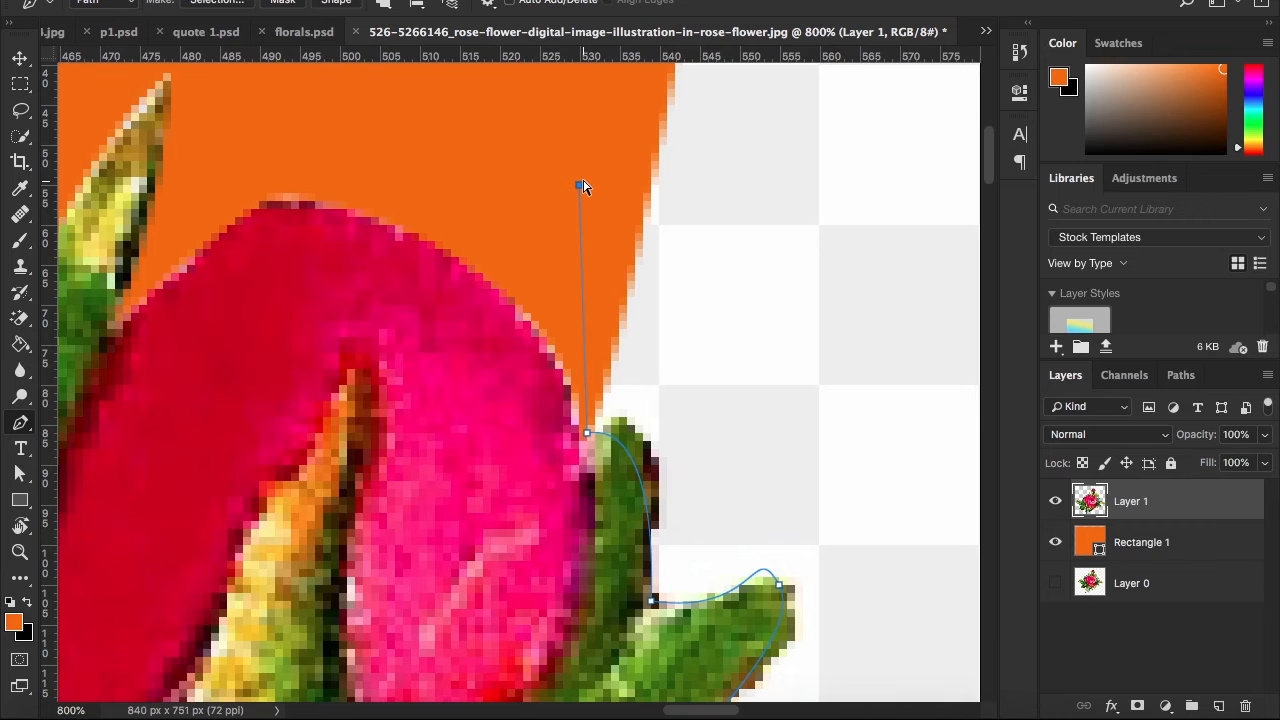
key(ctrl+minus)
key(ctrl+minus)
key(ctrl+minus)
key(ctrl+minus)
key(ctrl+minus)
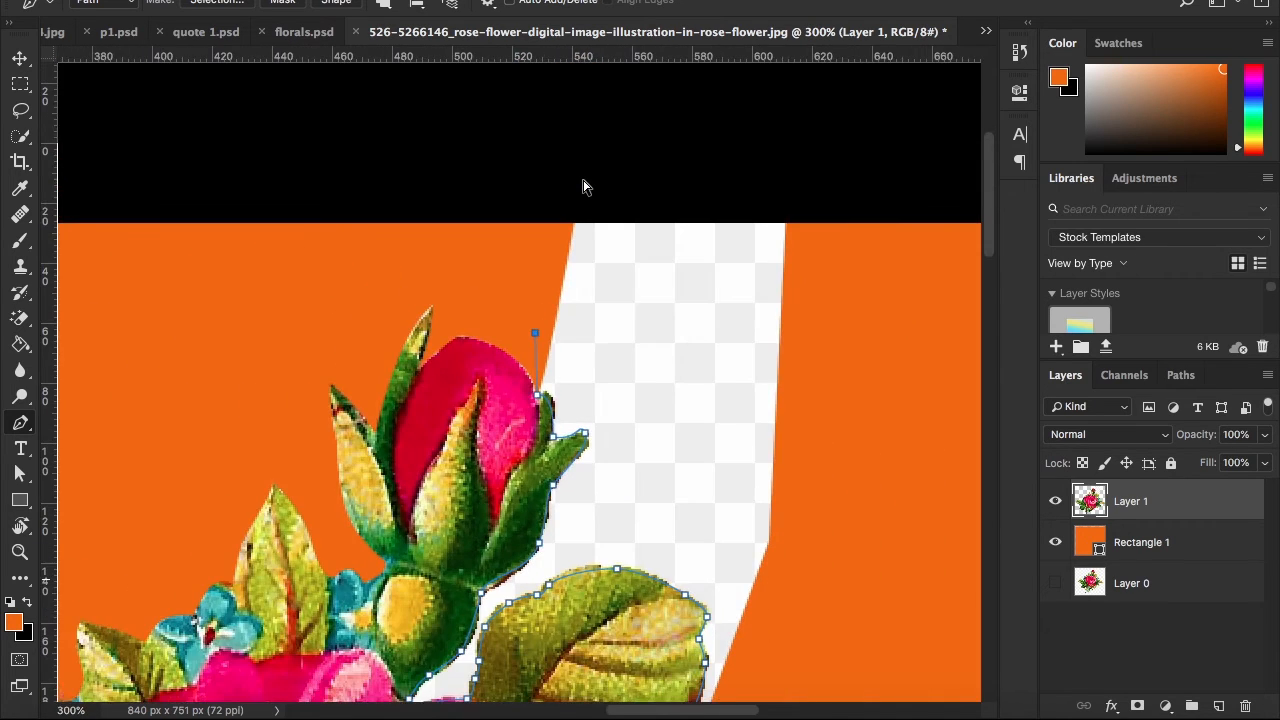
key(ctrl+minus)
key(ctrl+minus)
key(ctrl+minus)
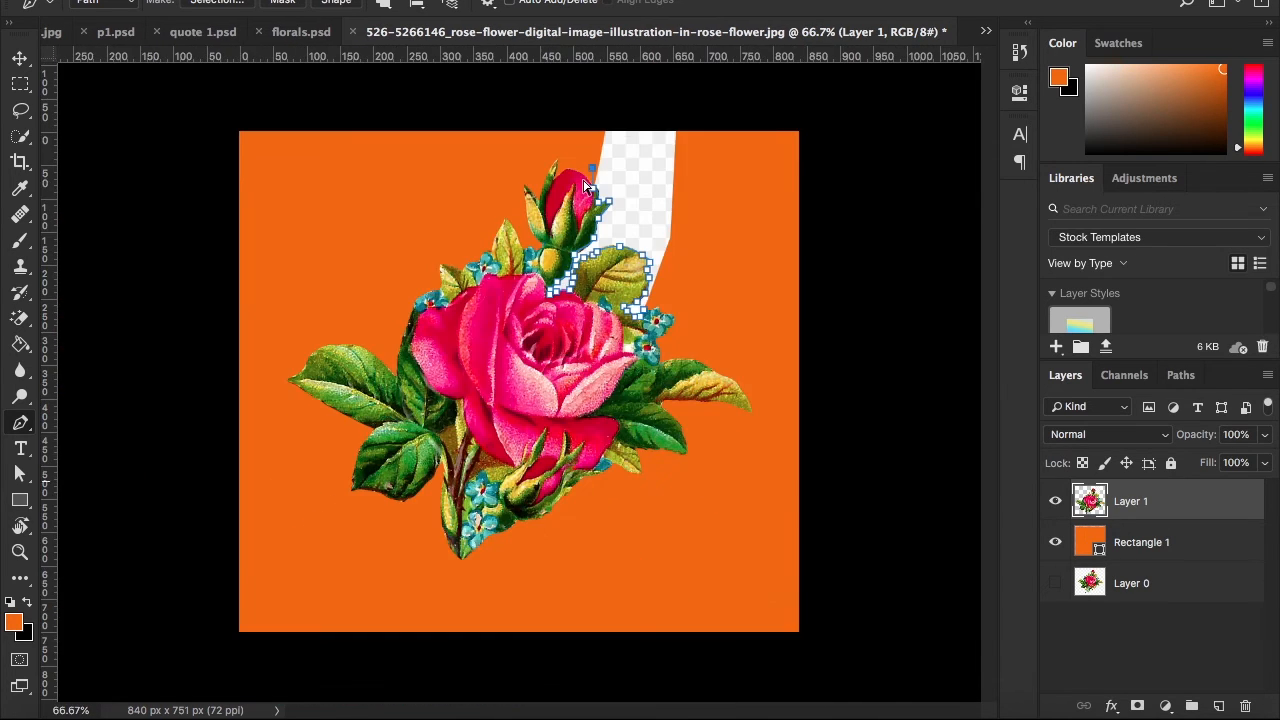
click(638, 86)
click(863, 110)
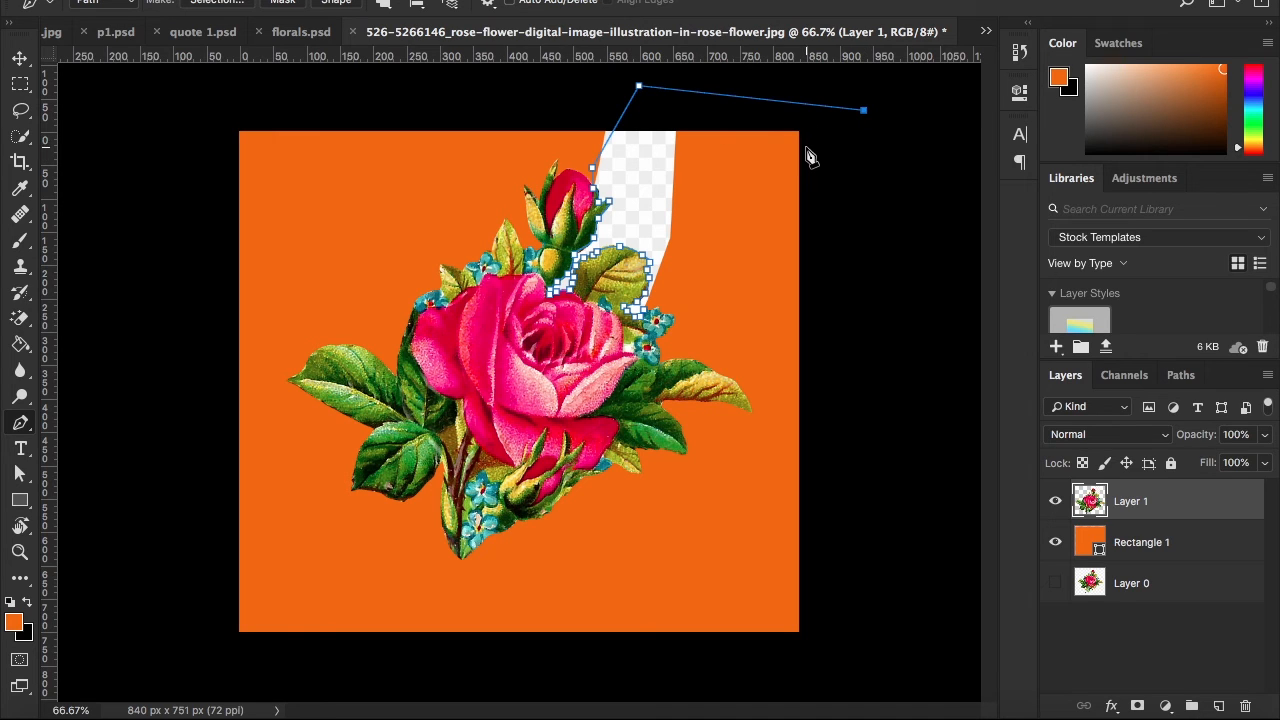
key(ctrl+z)
click(776, 173)
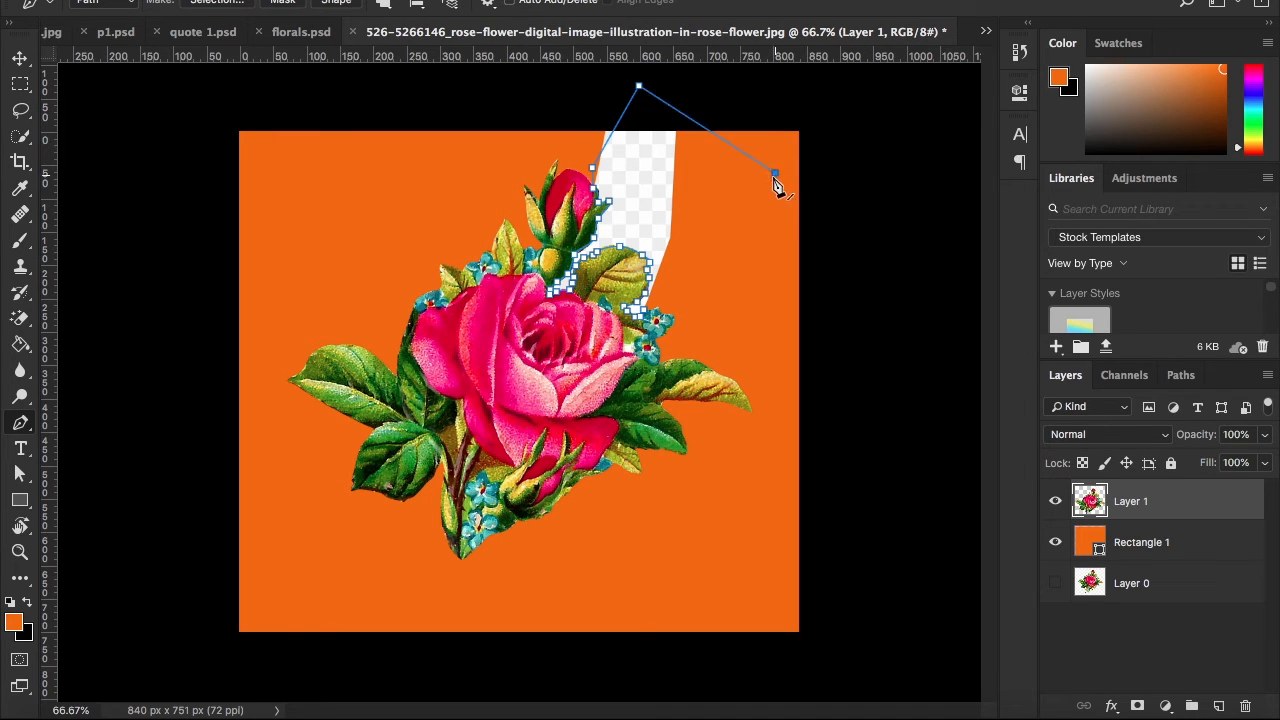
Convert the path to a new selection with 0 px feather, delete the enclosed background strip and deselect
right_click(668, 320)
click(712, 289)
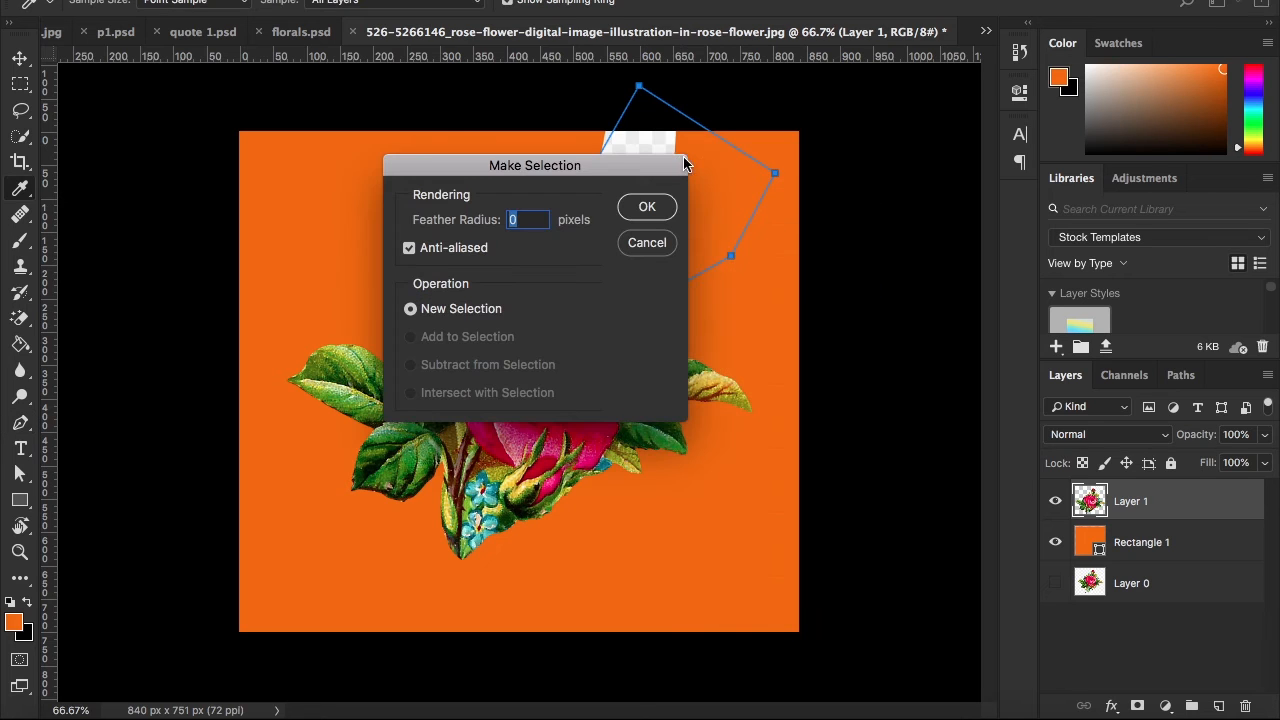
click(647, 207)
key(Delete)
key(ctrl+d)
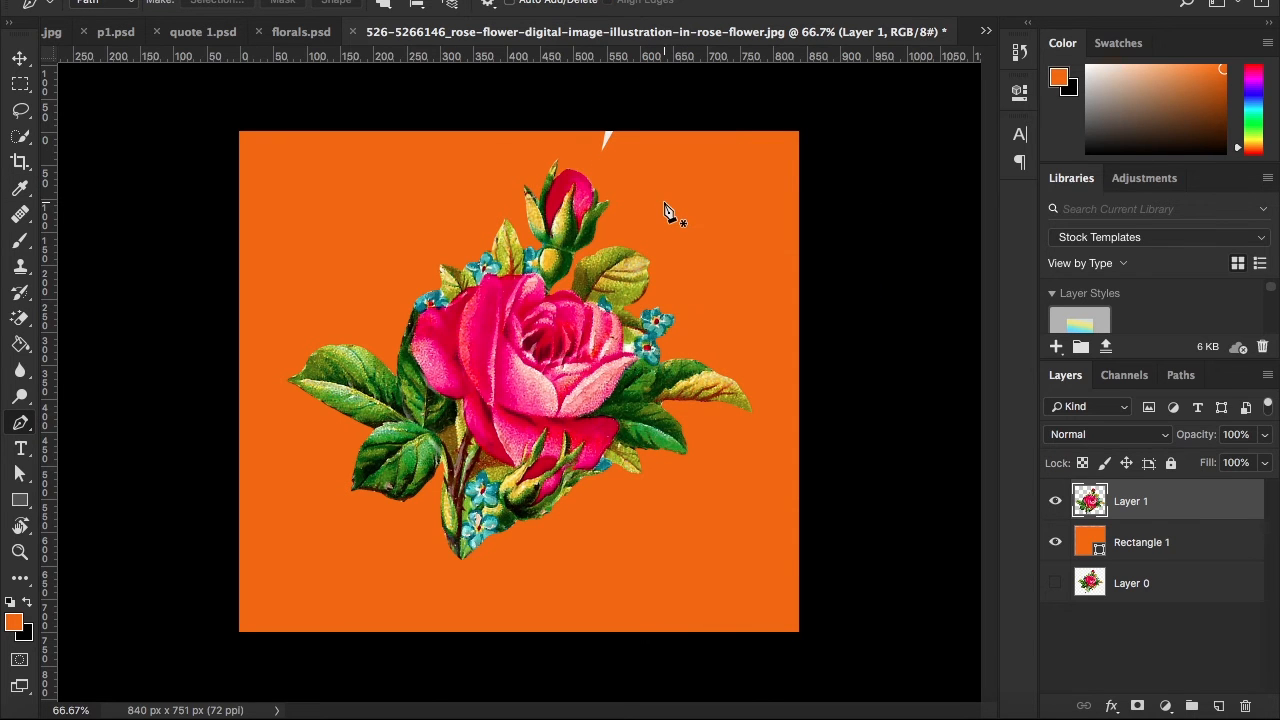
Draw a closed straight-sided path around the leftover white sliver at the canvas's upper edge above the rosebud
click(700, 119)
click(664, 174)
click(581, 167)
click(572, 120)
click(641, 103)
click(700, 120)
Convert the path around the sliver to a new selection with 0 px feather, delete its contents and deselect
right_click(658, 152)
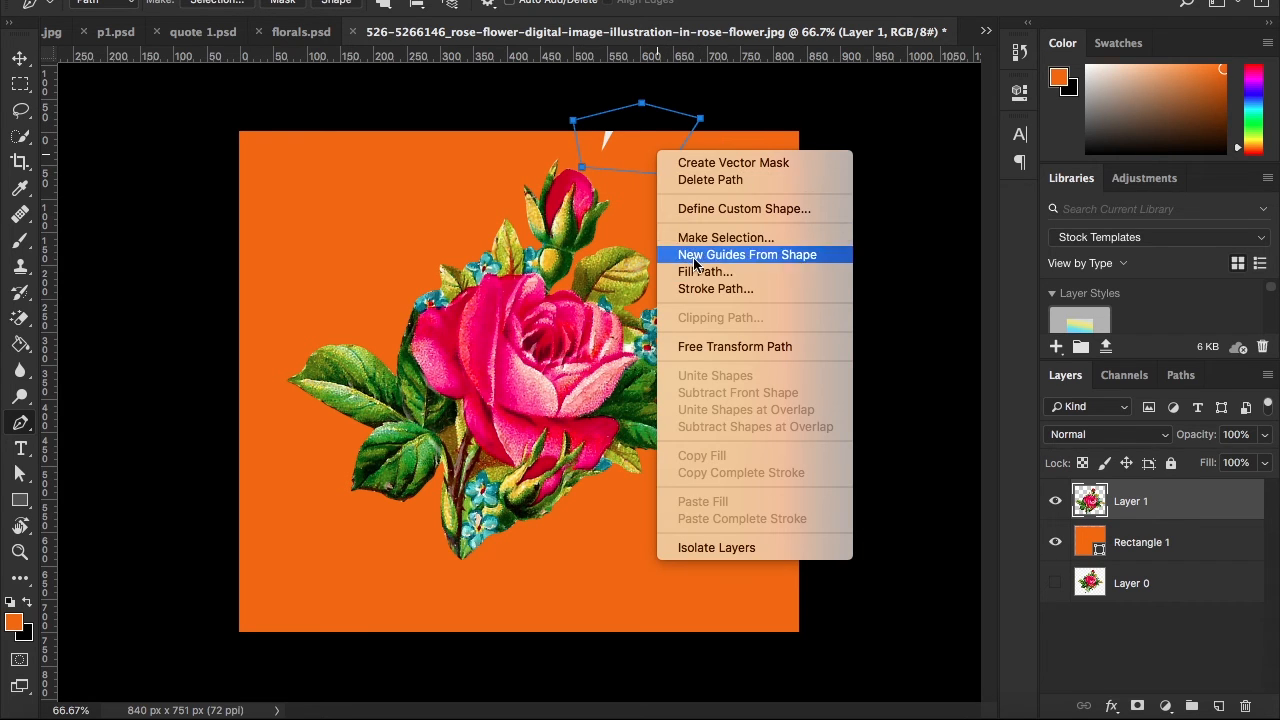
click(715, 240)
click(655, 208)
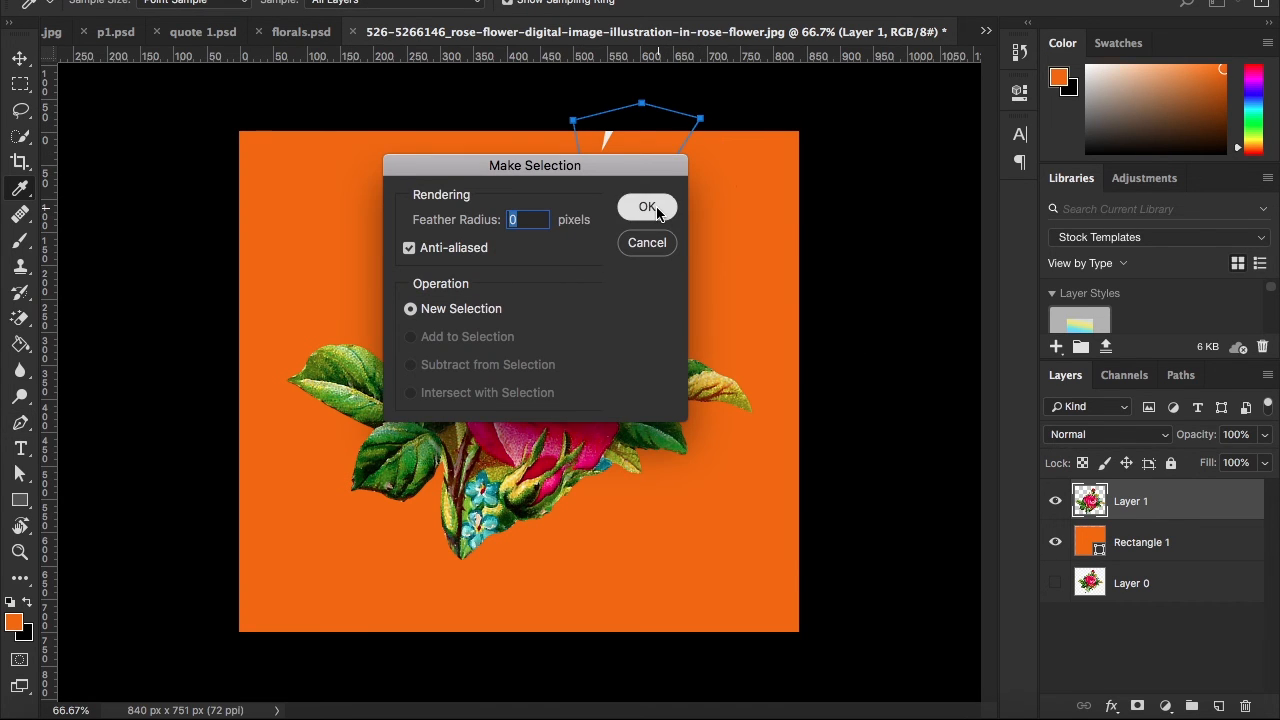
click(648, 208)
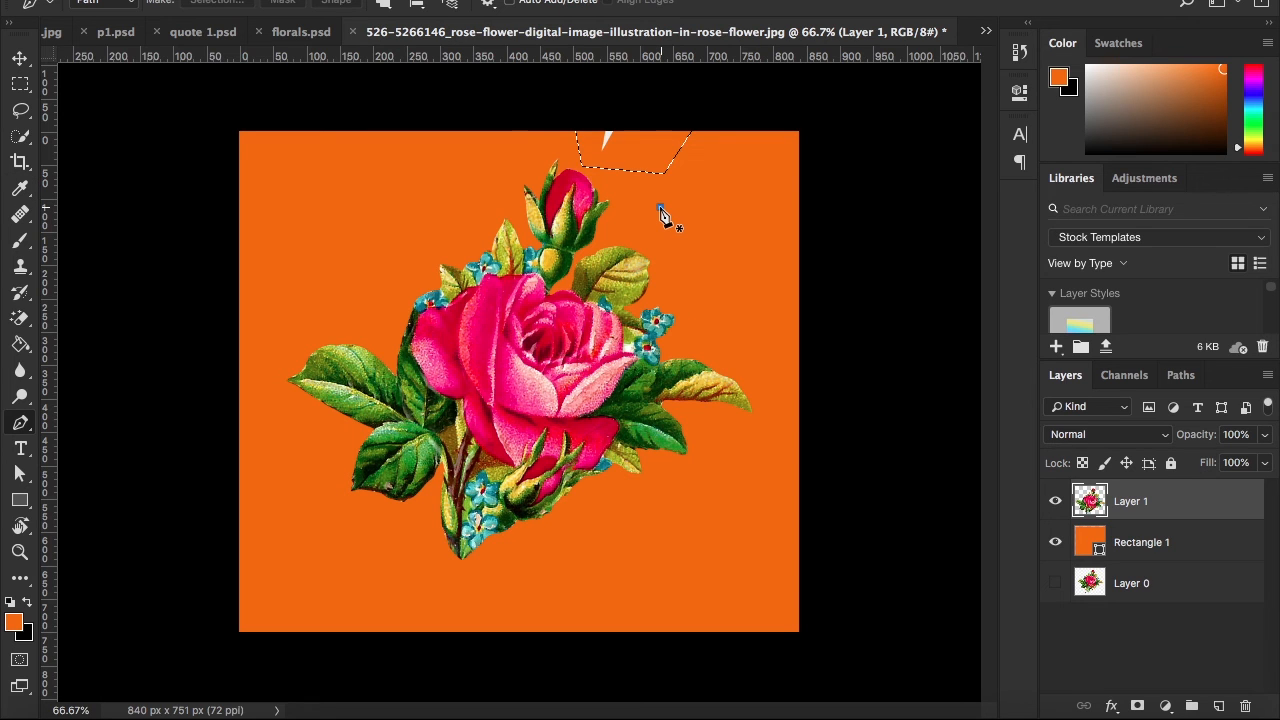
key(Delete)
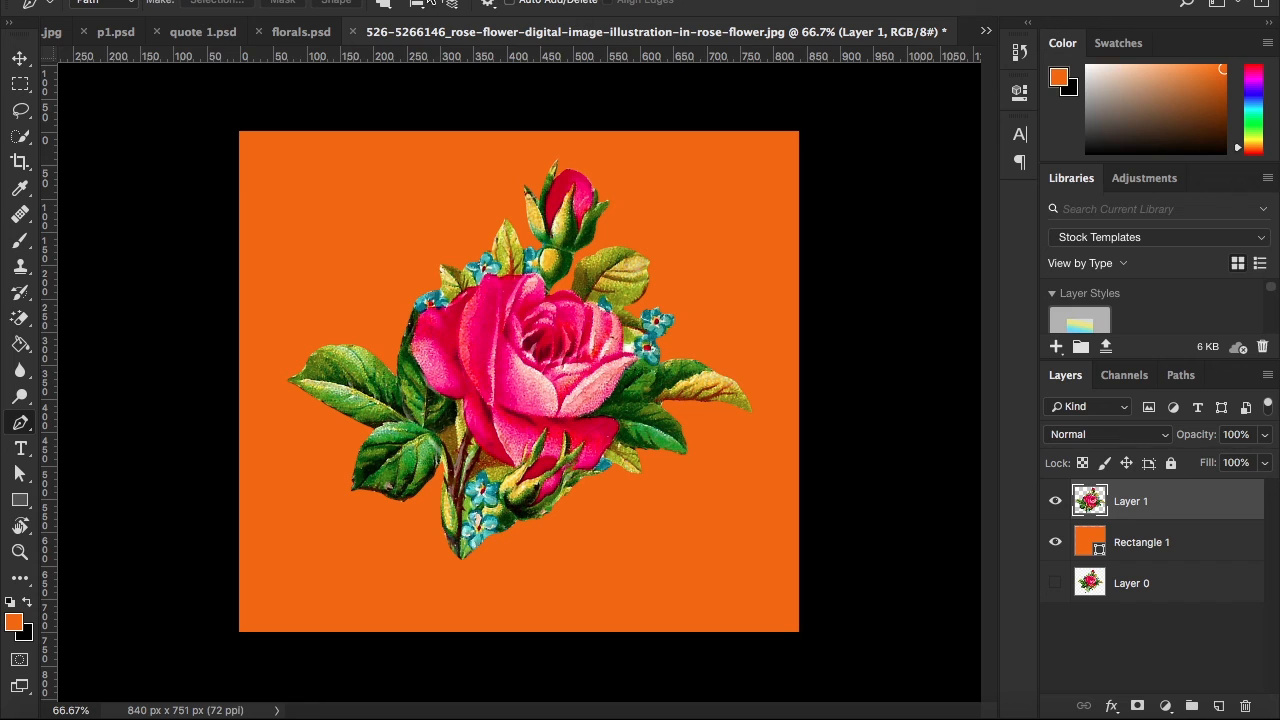
Move the cut-out rose on Layer 1 slightly lower over the orange background
click(20, 58)
mouse_move(545, 268)
mouse_down()
mouse_move(542, 284)
mouse_move(544, 254)
mouse_up()
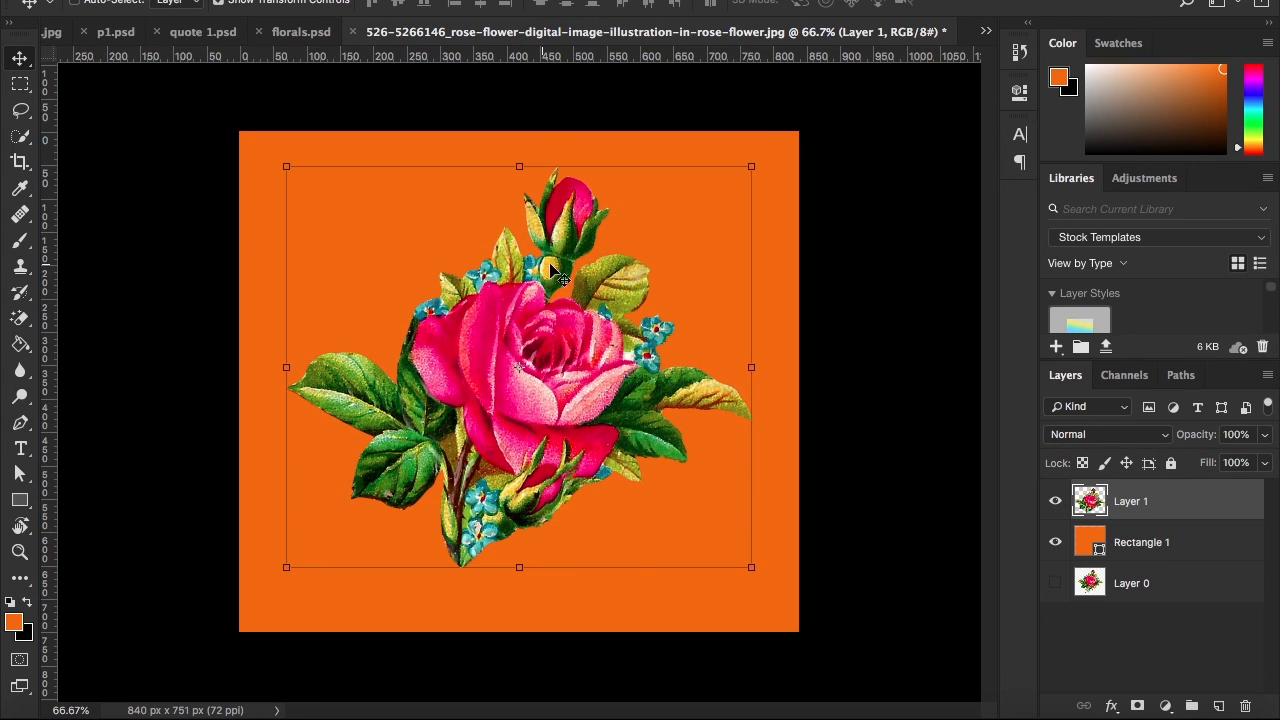
Toggle the orange Rectangle 1 layer off and on to check the cutout against transparency, leave it visible and select Layer 0
click(1054, 542)
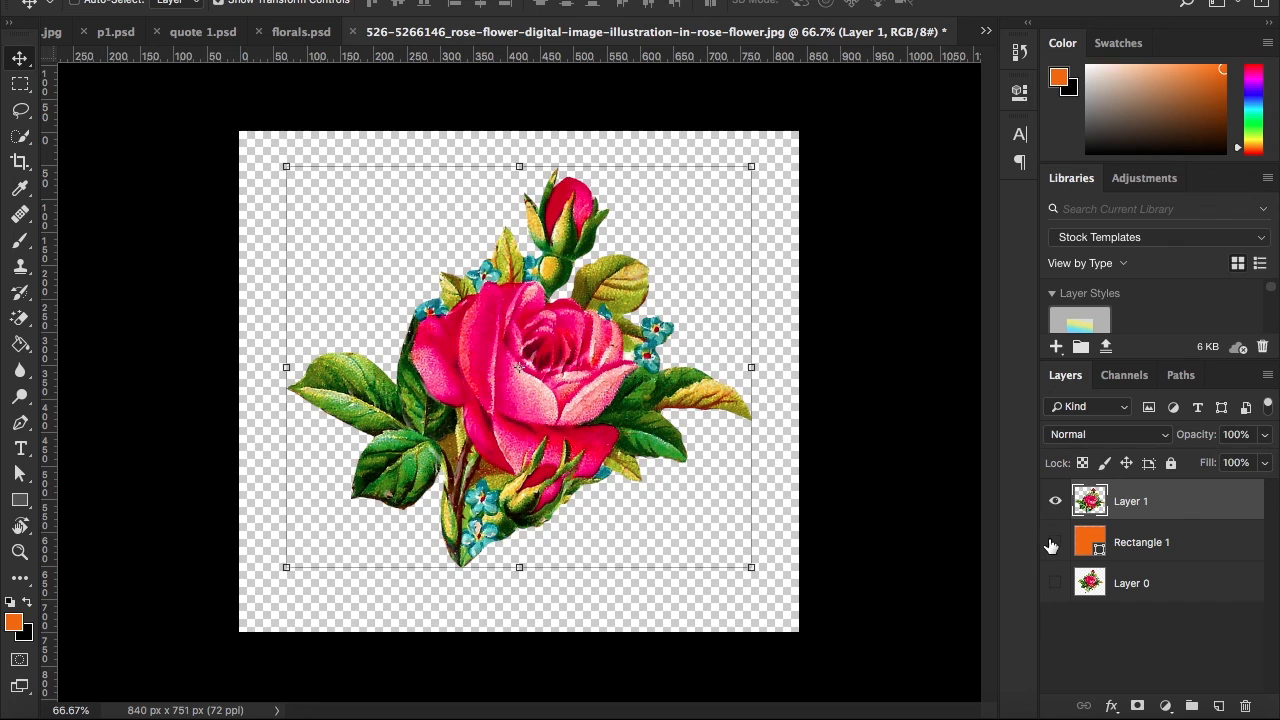
click(1052, 543)
click(1053, 543)
click(1054, 543)
click(1156, 573)
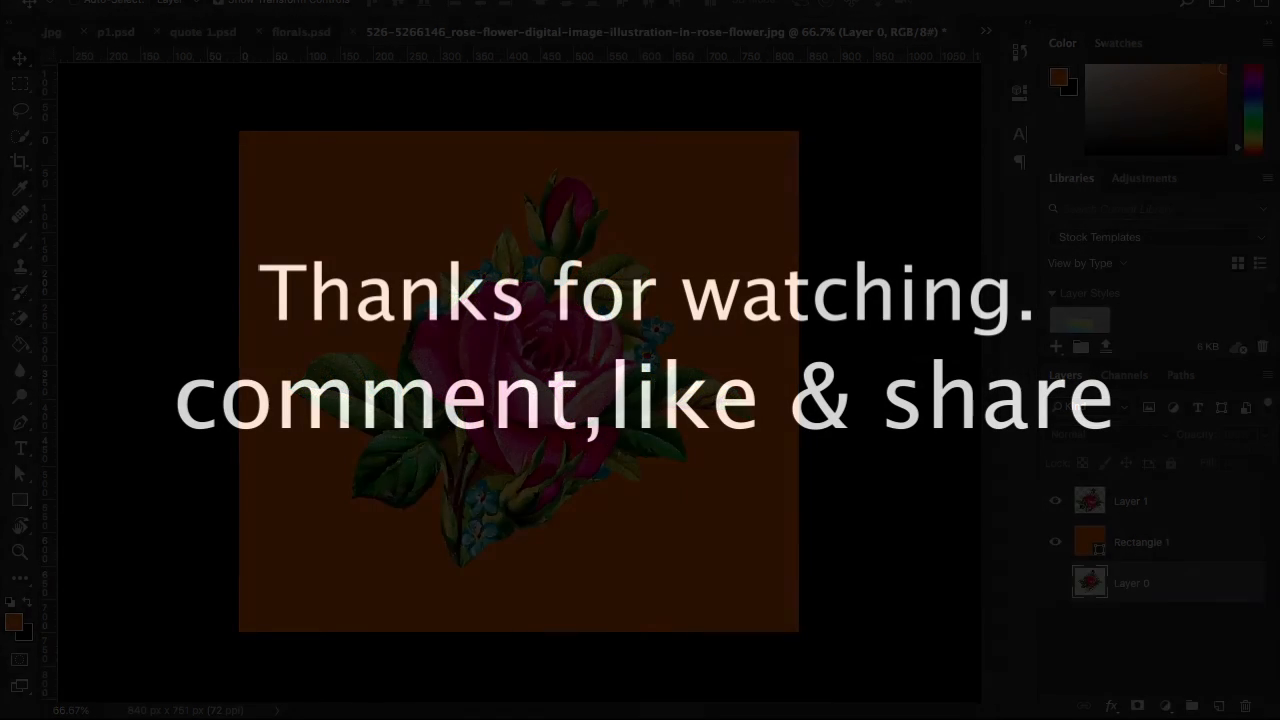